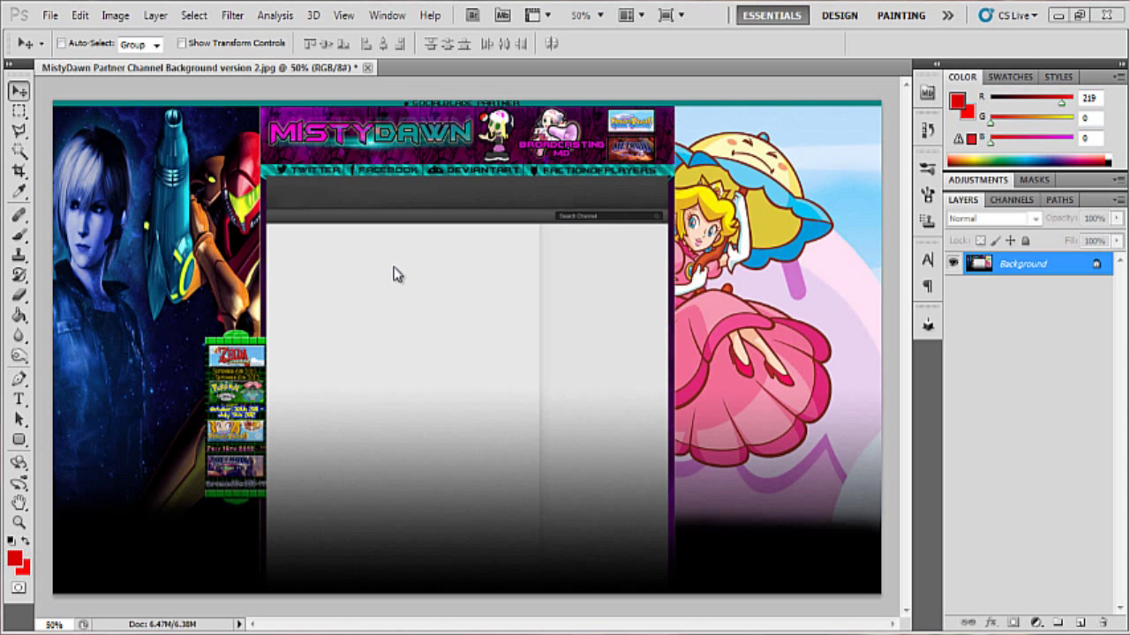
Create a transparent 970 × 150 pixel Untitled-1 document, then return to the MistyDawn image
left_click(47, 15)
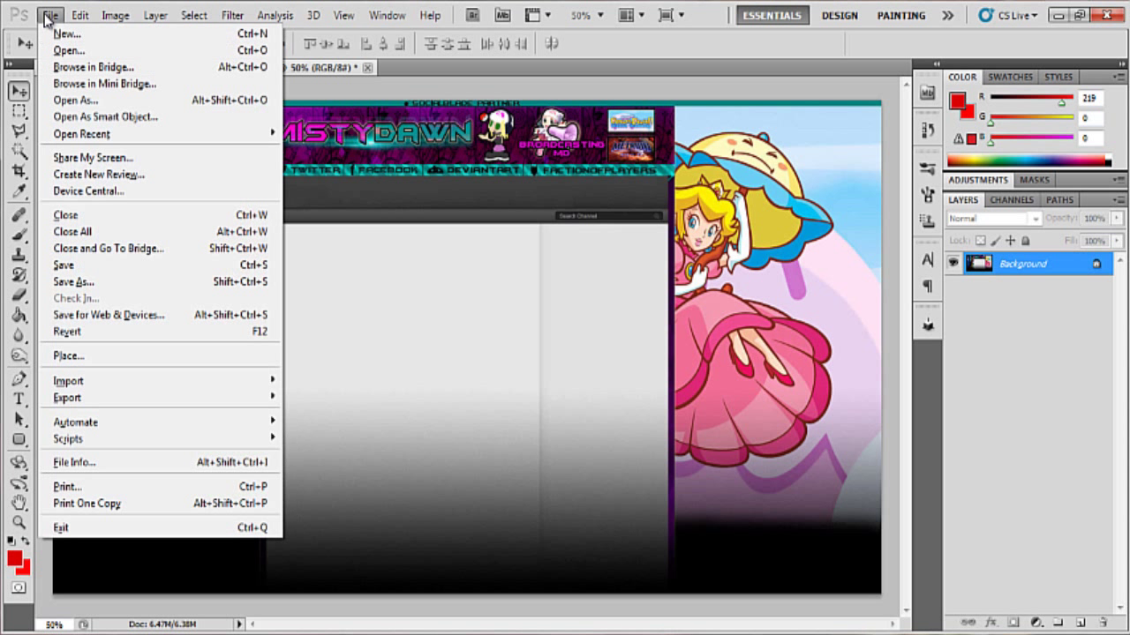
left_click(64, 35)
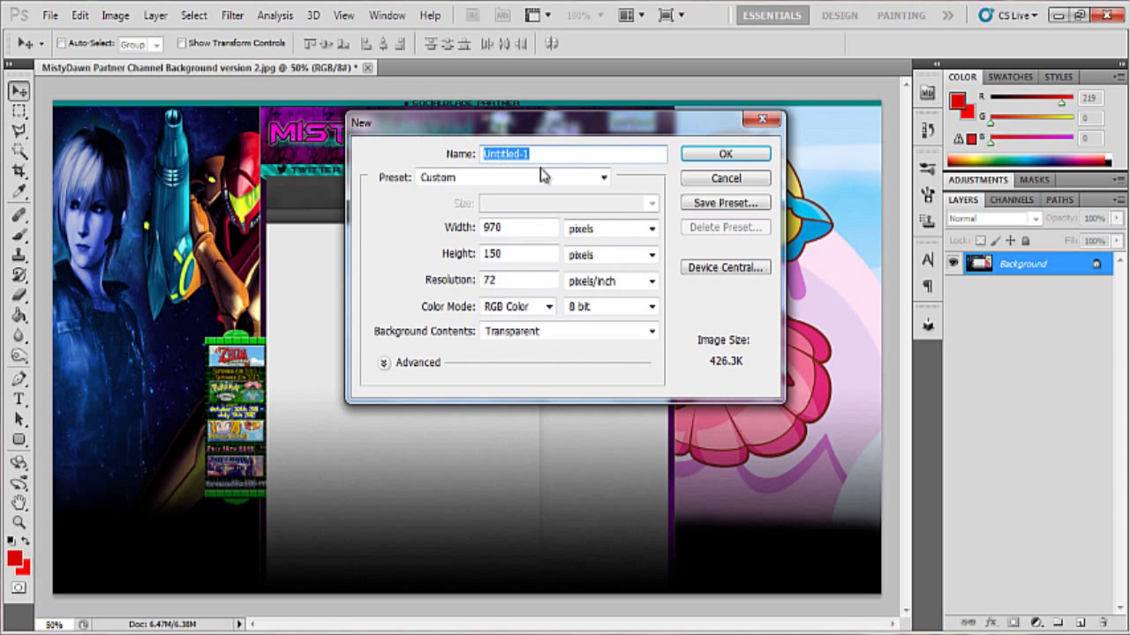
double_click(511, 228)
double_click(503, 253)
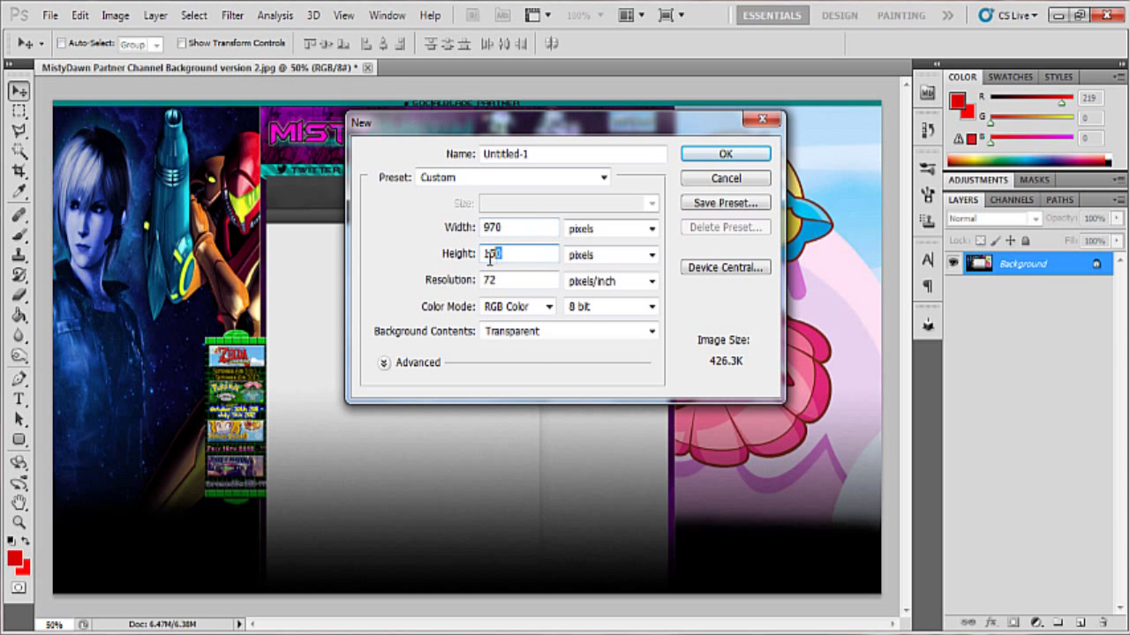
double_click(514, 229)
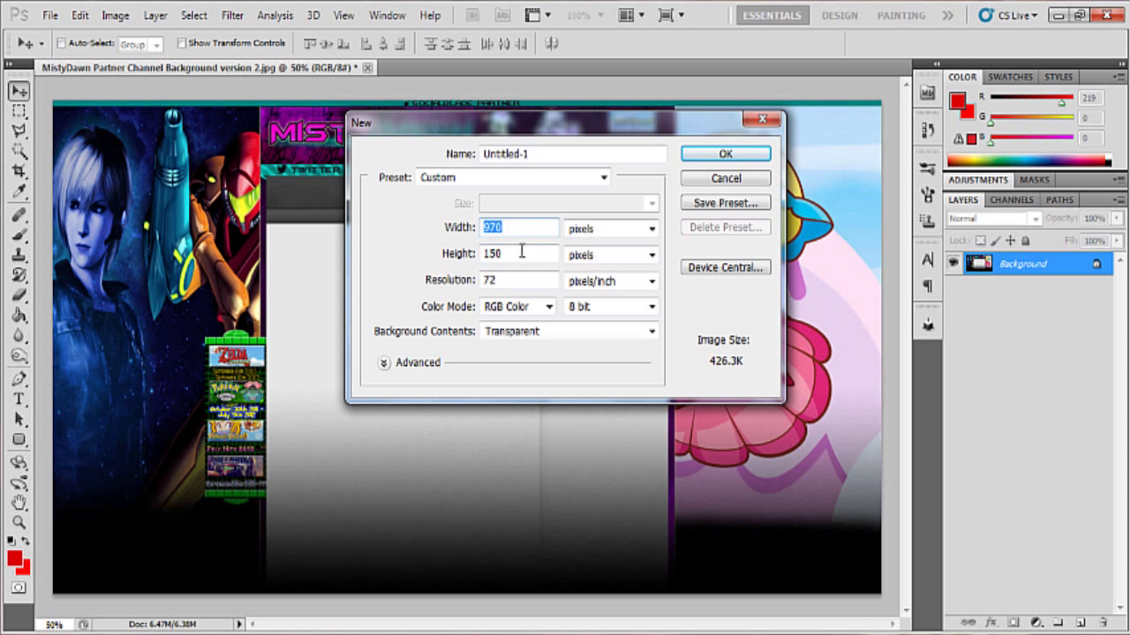
left_click(503, 228)
left_click(706, 156)
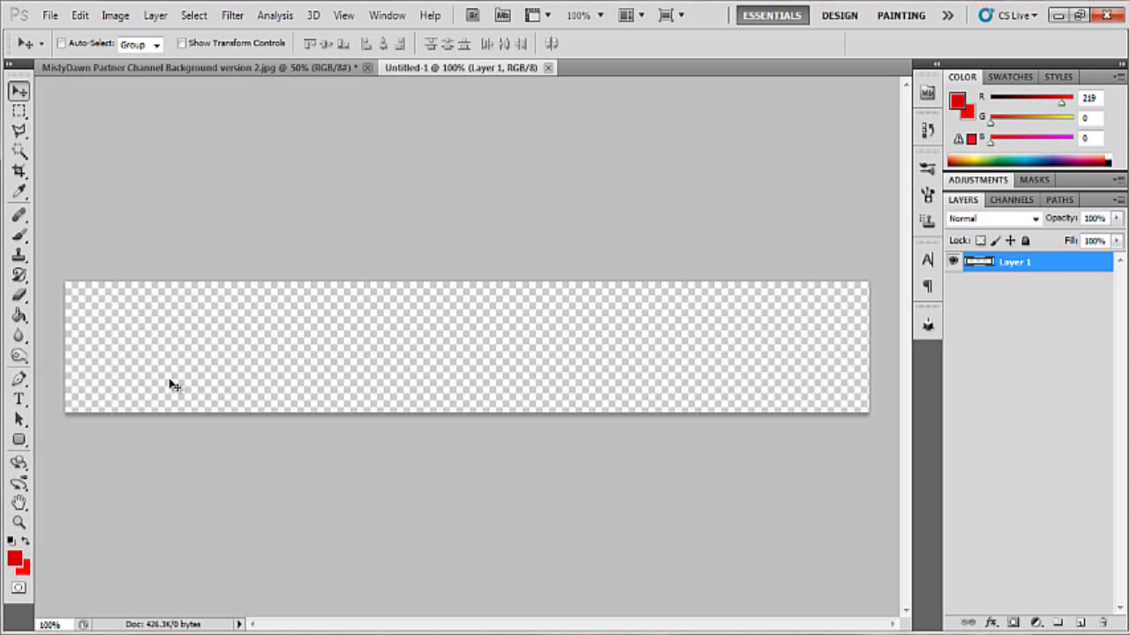
left_click(219, 67)
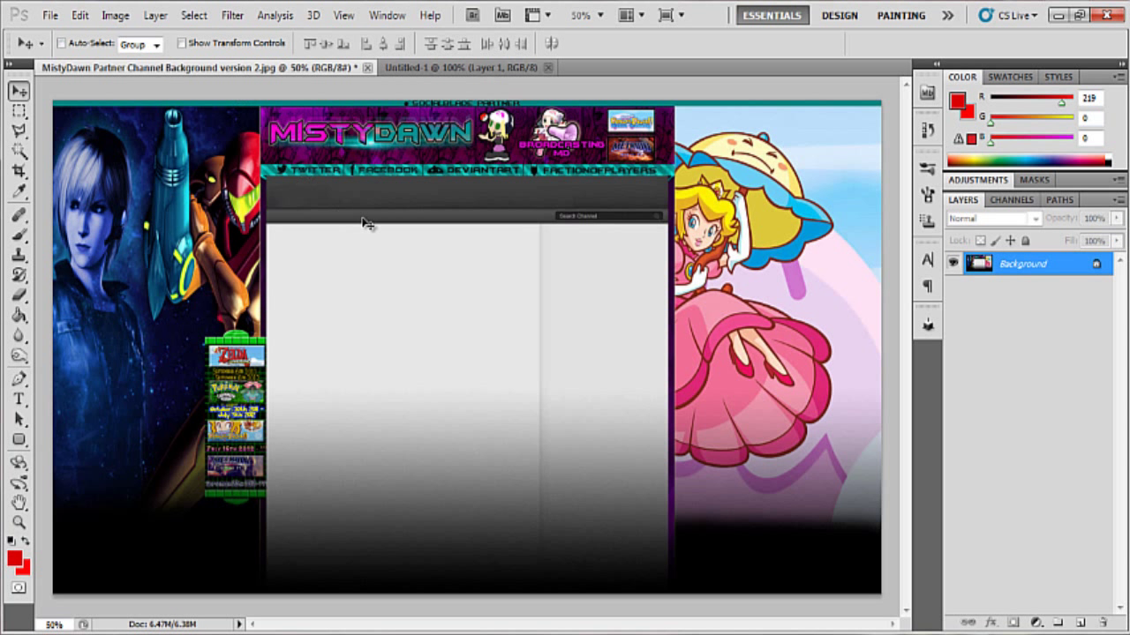
Close the blank Untitled-1 document and switch to the YouTube channel page in Firefox
left_click(474, 68)
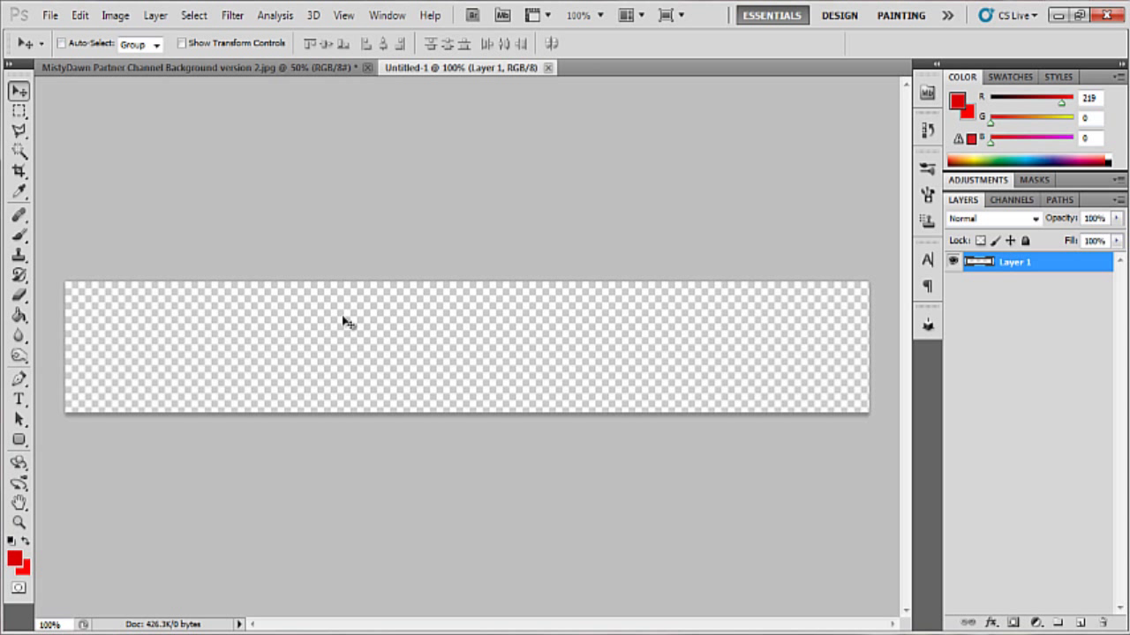
left_click(322, 71)
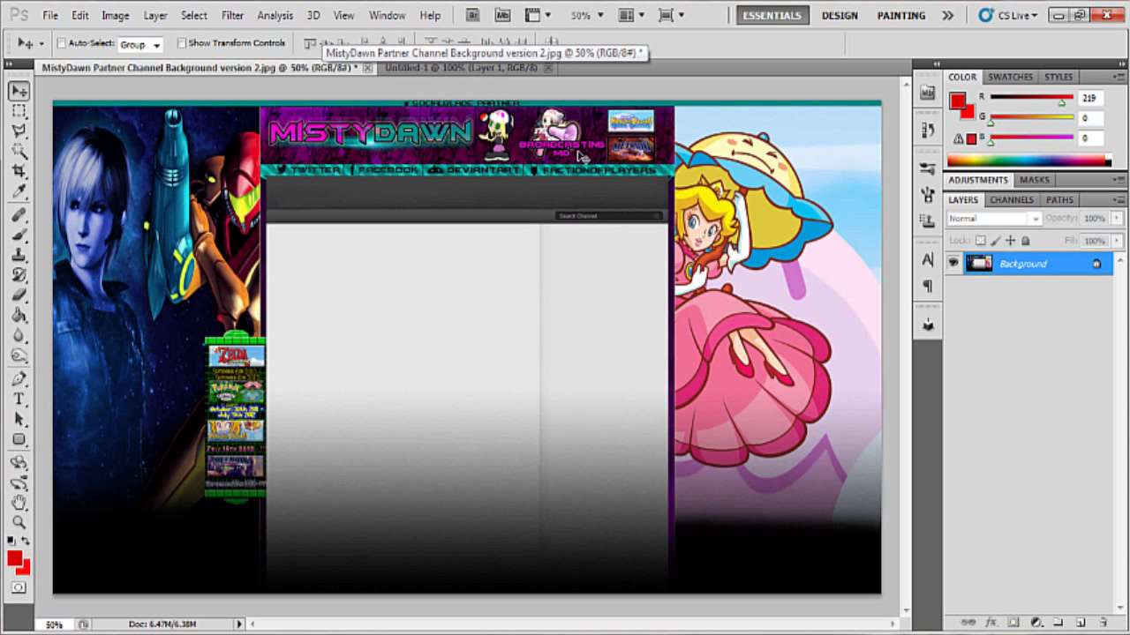
left_click(548, 68)
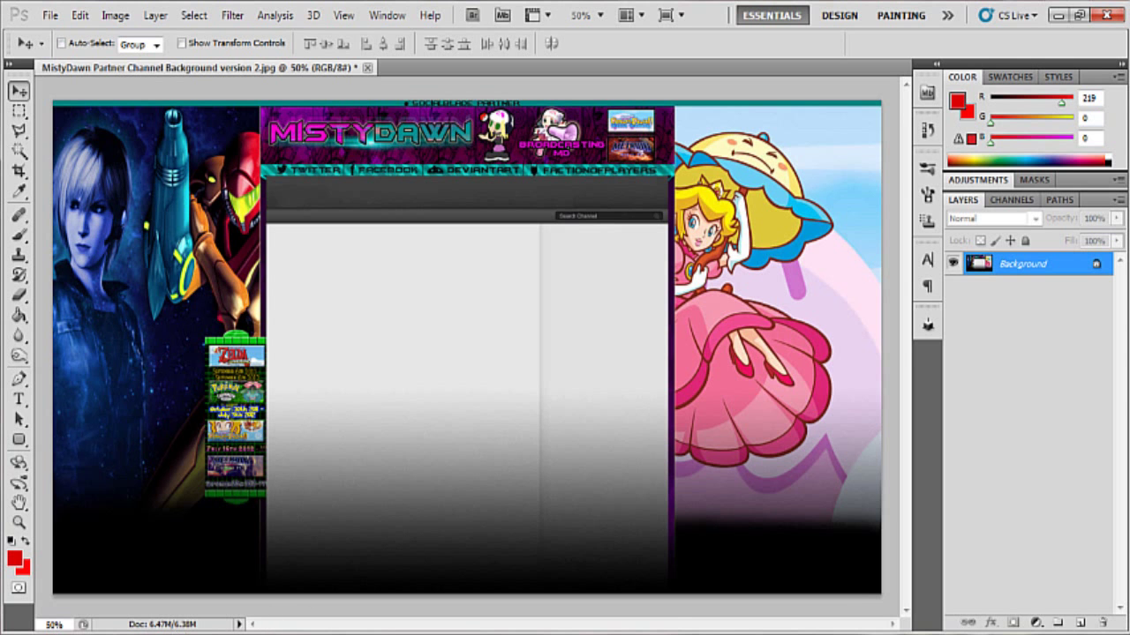
key("alt+Tab")
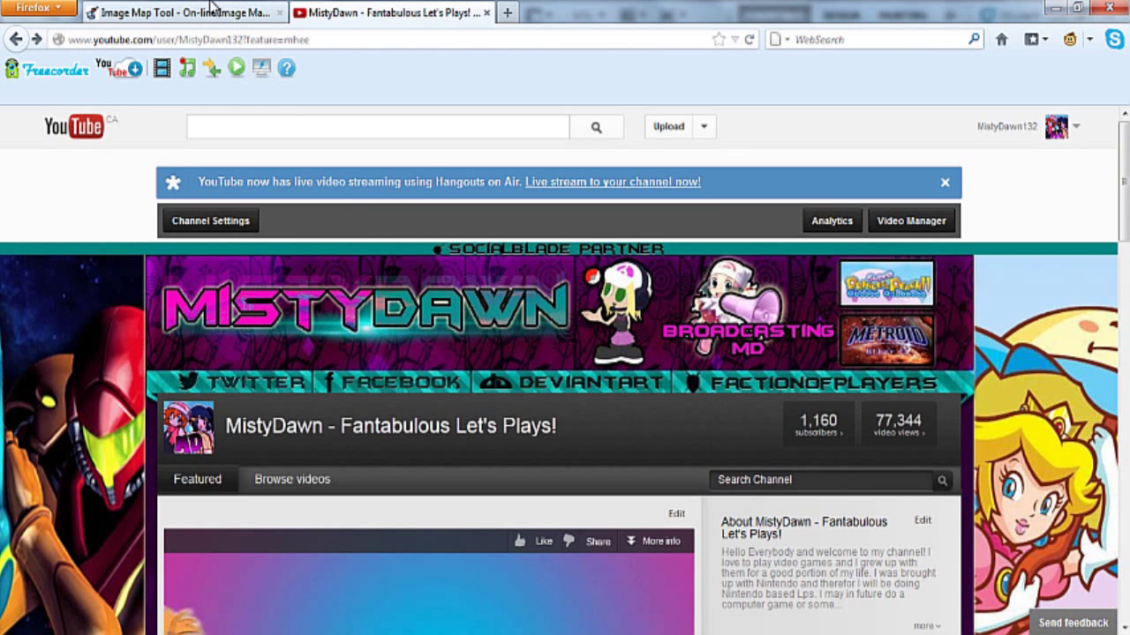
Go to the Image-Maps.com tab and bring its Upload your image section into view
left_click(210, 11)
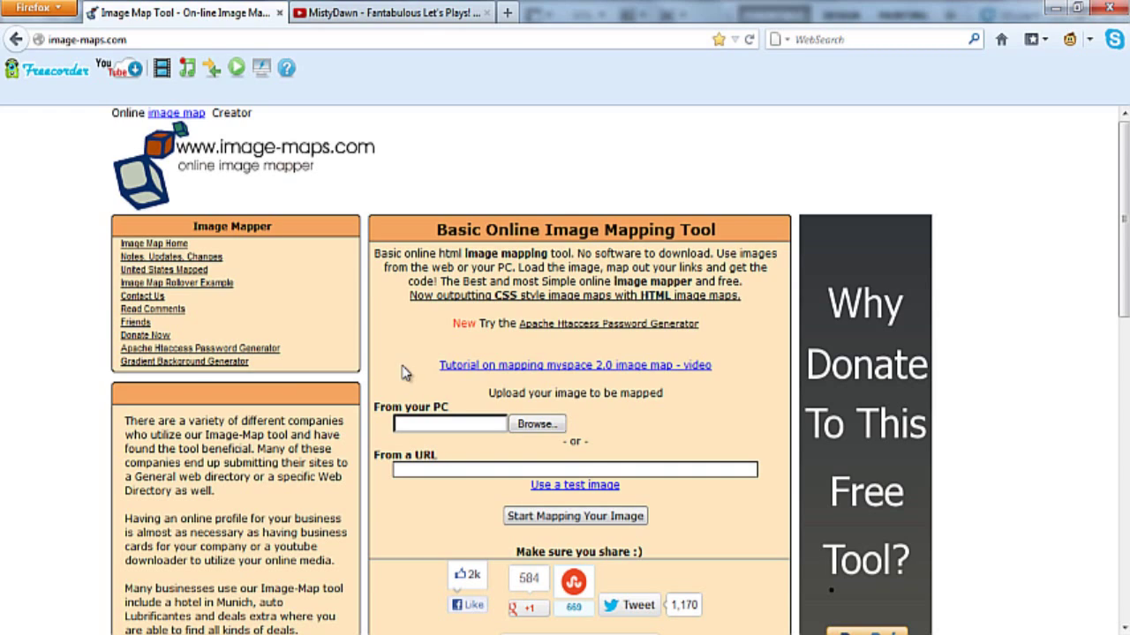
scroll(353, 221, "down", 3)
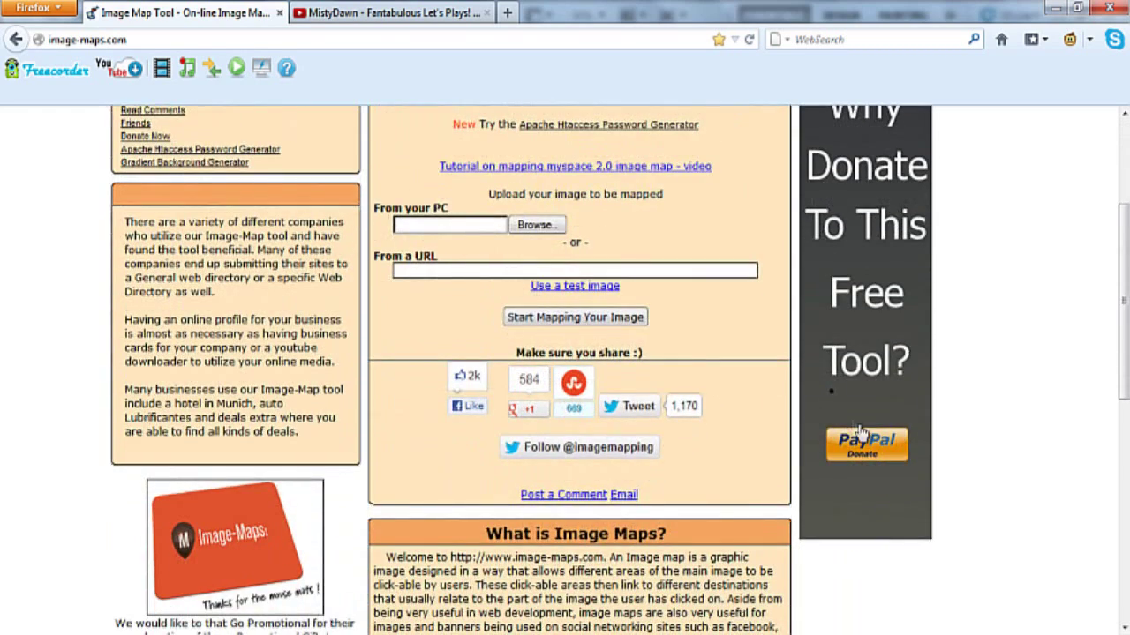
scroll(358, 218, "up", 3)
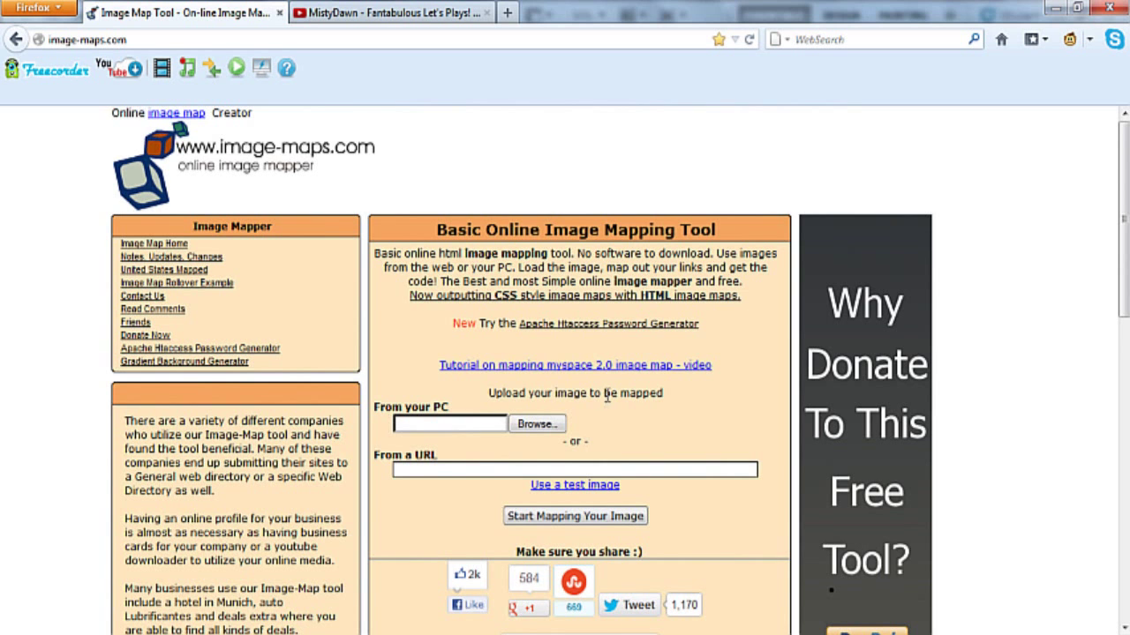
scroll(564, 389, "down", 2)
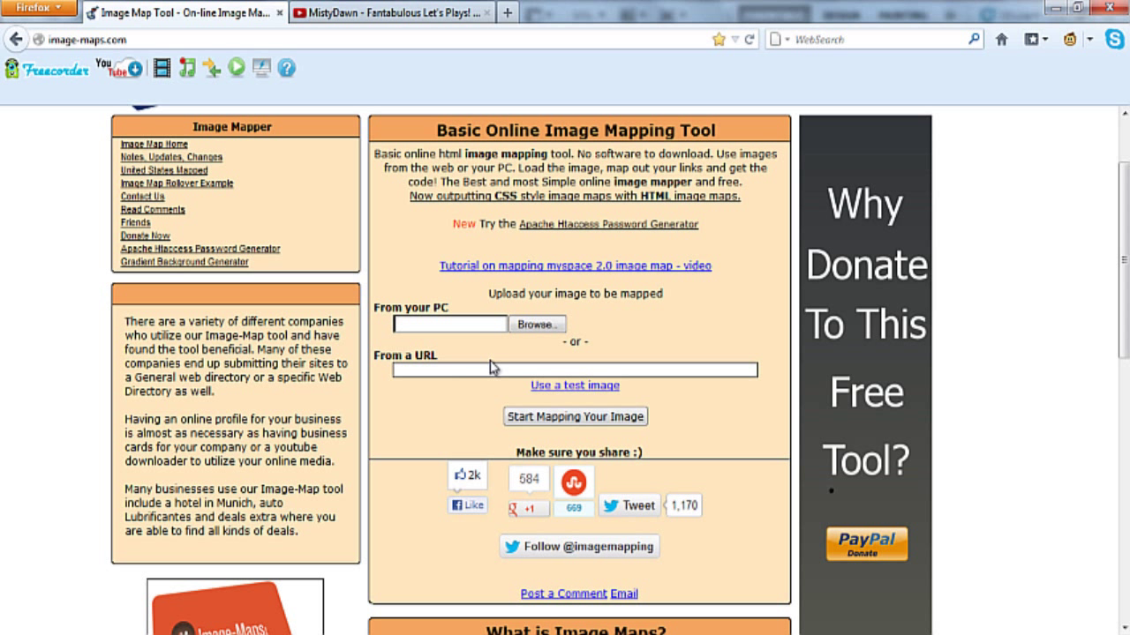
Upload MistyDawn 2 from the Desktop and start mapping it
left_click(535, 324)
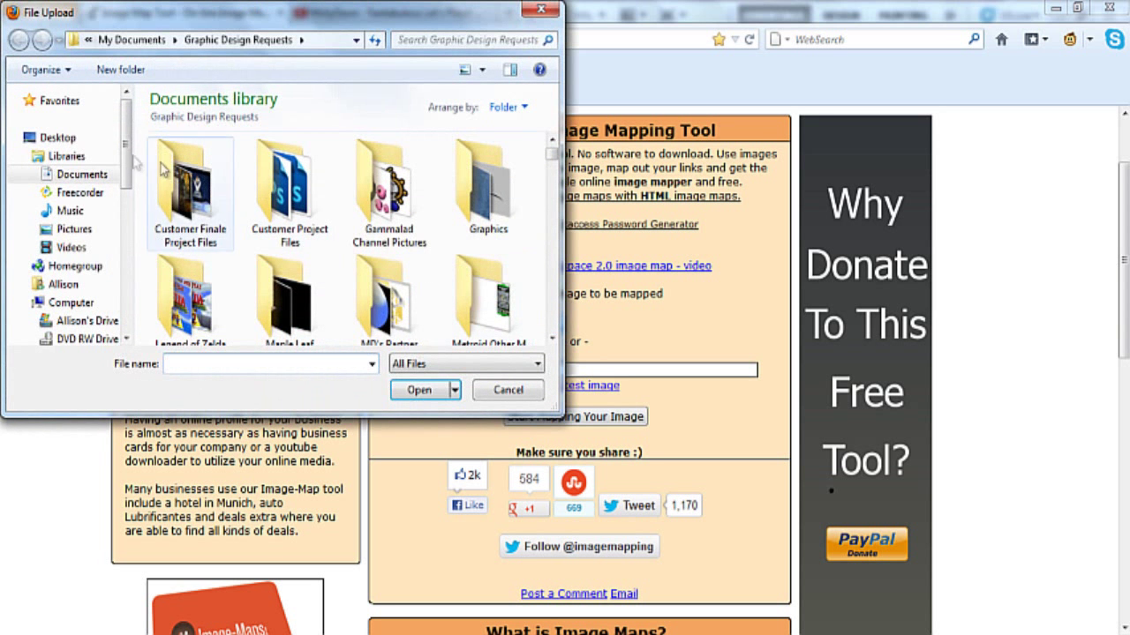
left_click(58, 138)
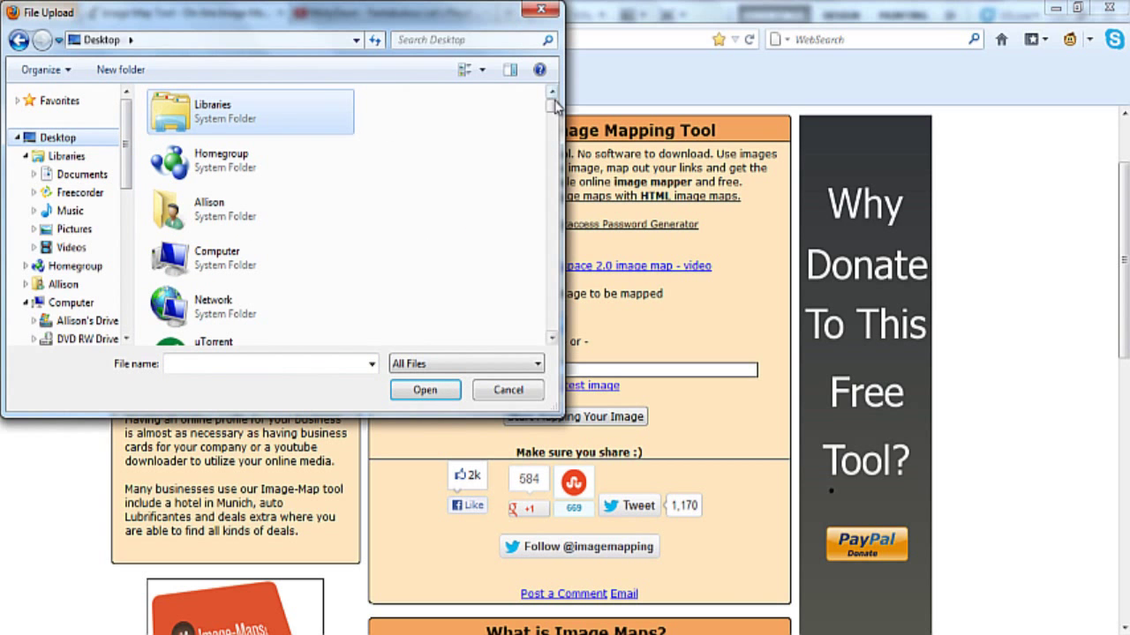
left_click_drag(551, 99, 558, 272)
left_click(256, 172)
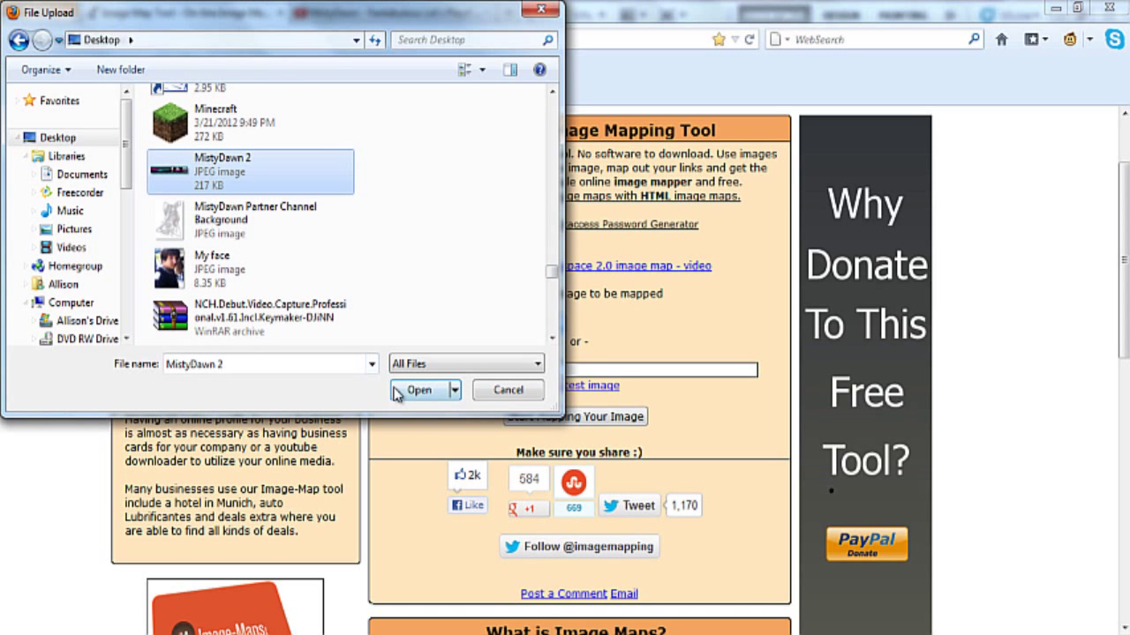
left_click(424, 390)
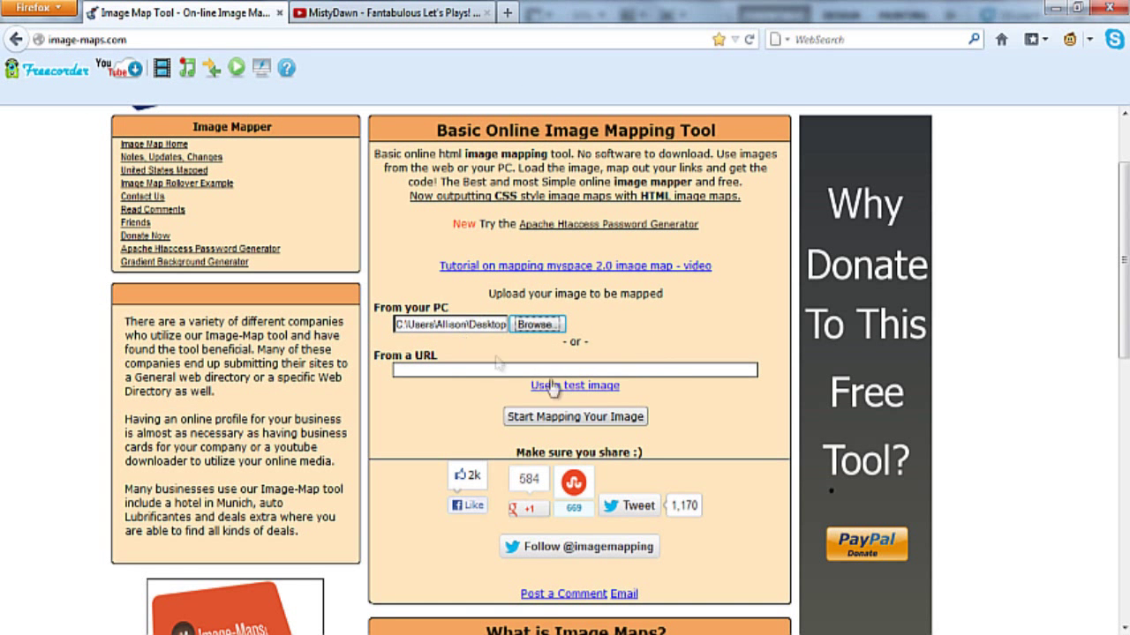
left_click(620, 418)
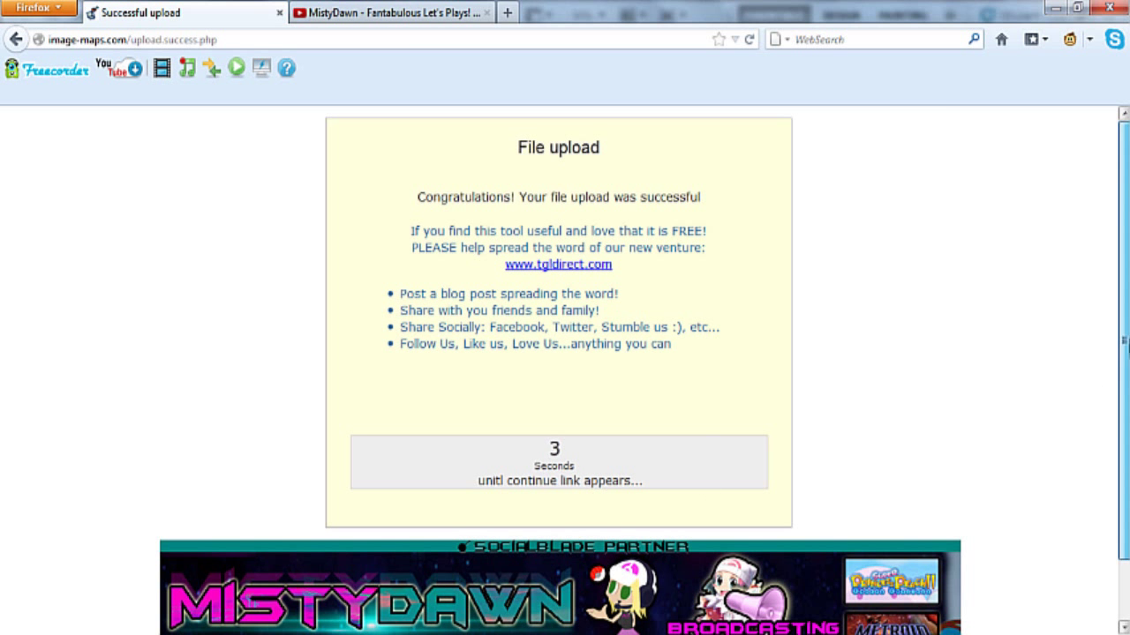
Continue from the upload success page to the mapping step
scroll(1125, 342, "down", 1)
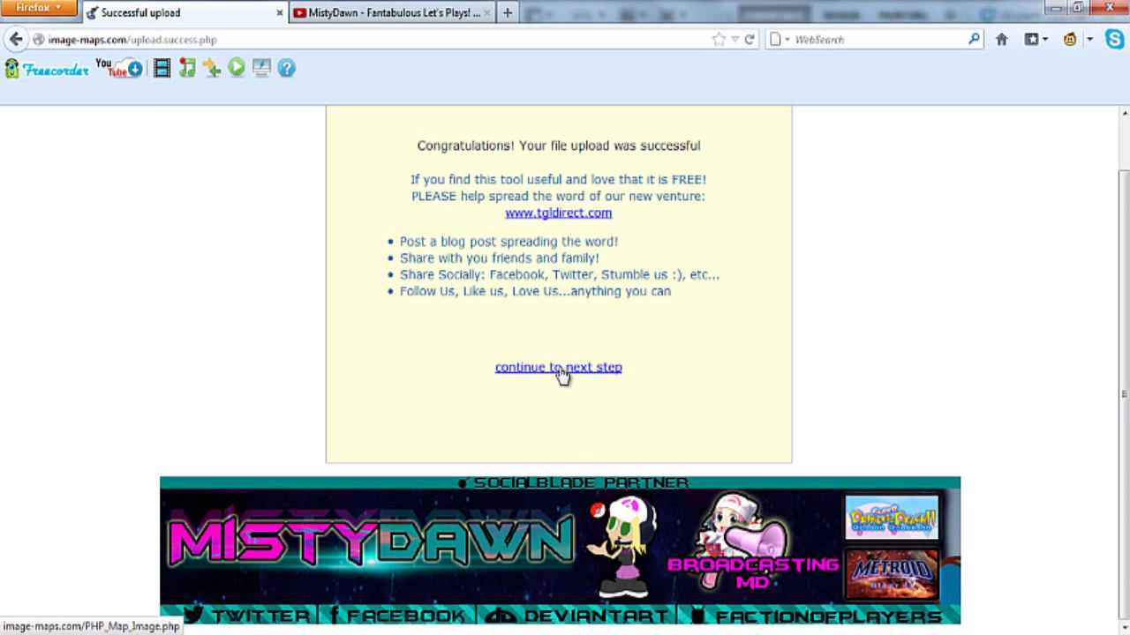
left_click(561, 374)
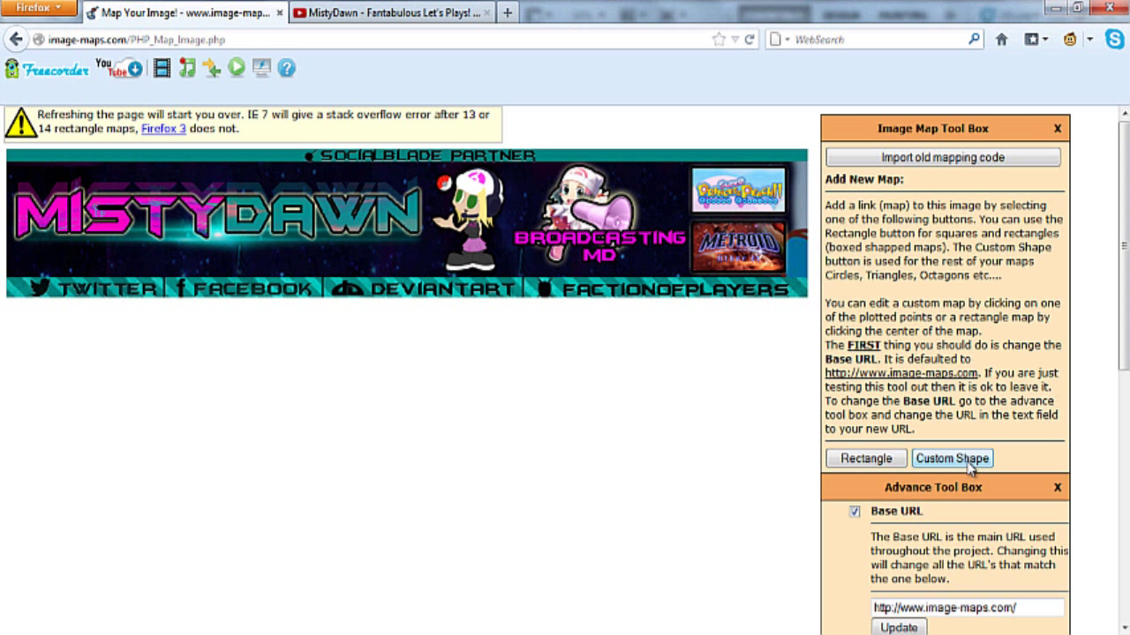
Add a rectangle map area and fit it over the banner's TWITTER button
left_click(865, 460)
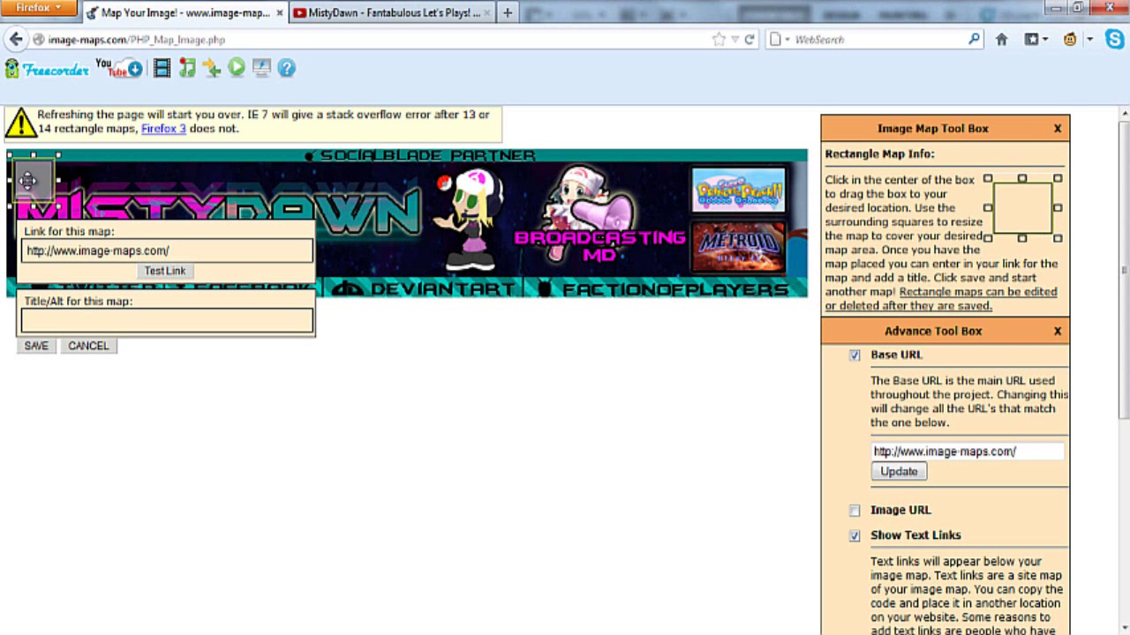
left_click_drag(28, 180, 167, 280)
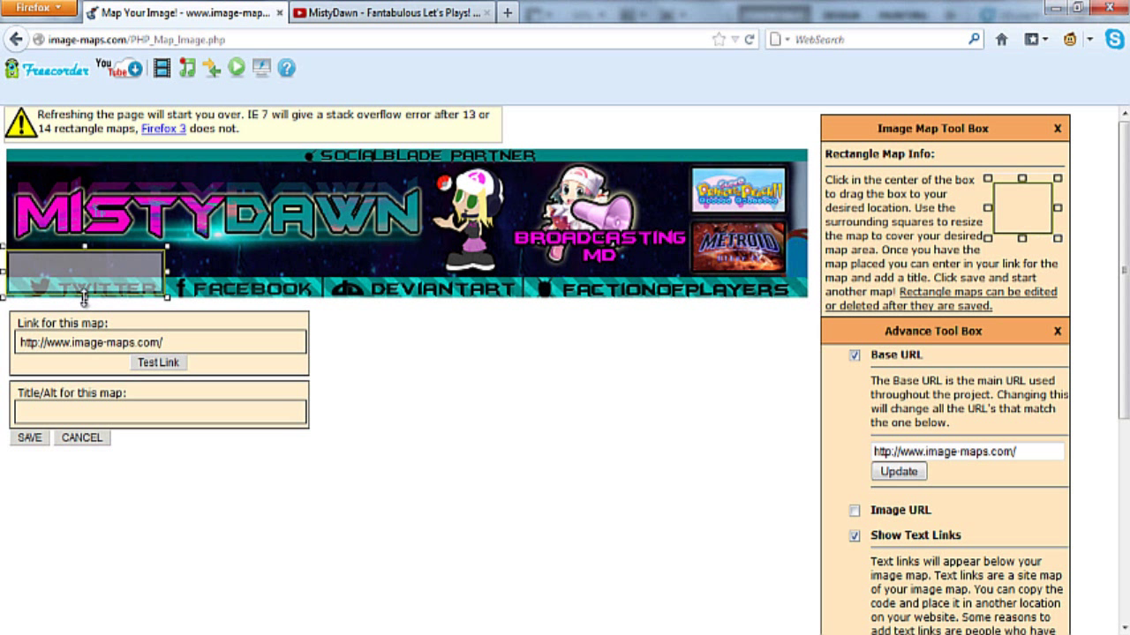
left_click_drag(84, 265, 90, 263)
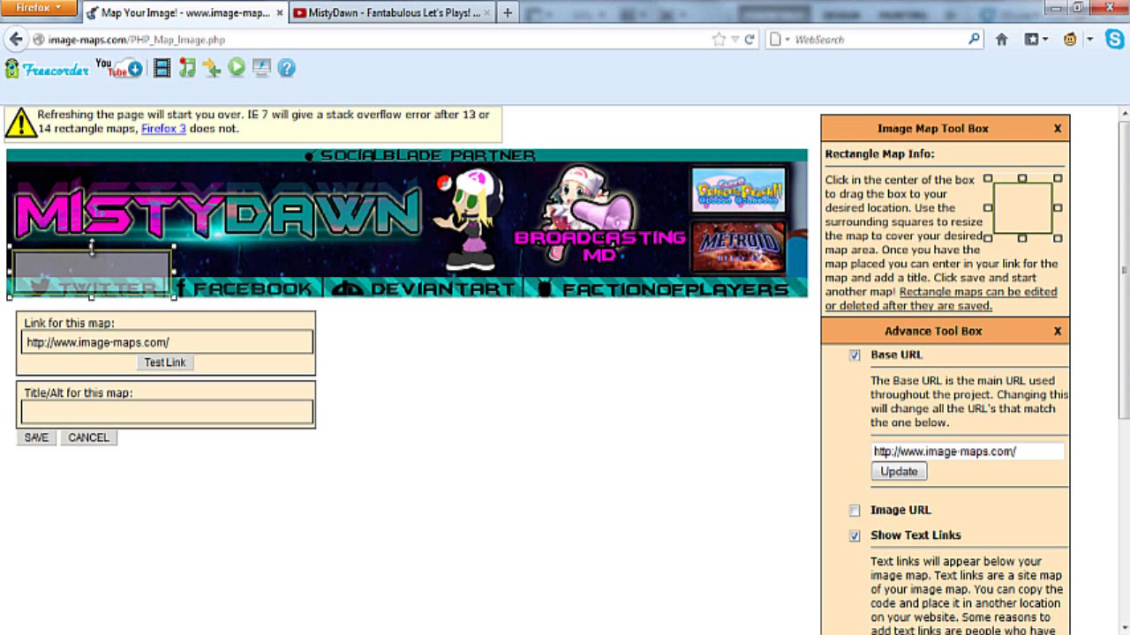
left_click_drag(92, 247, 93, 279)
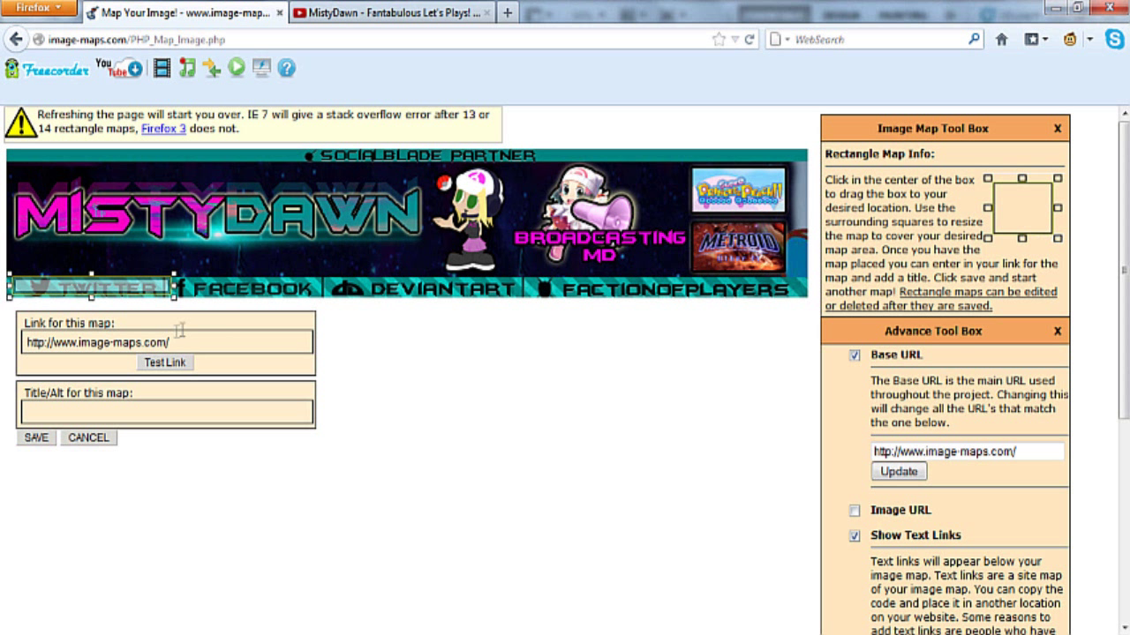
Replace the Twitter area's default link with the Twitter profile URL from Notepad and save it
left_click_drag(180, 342, 8, 359)
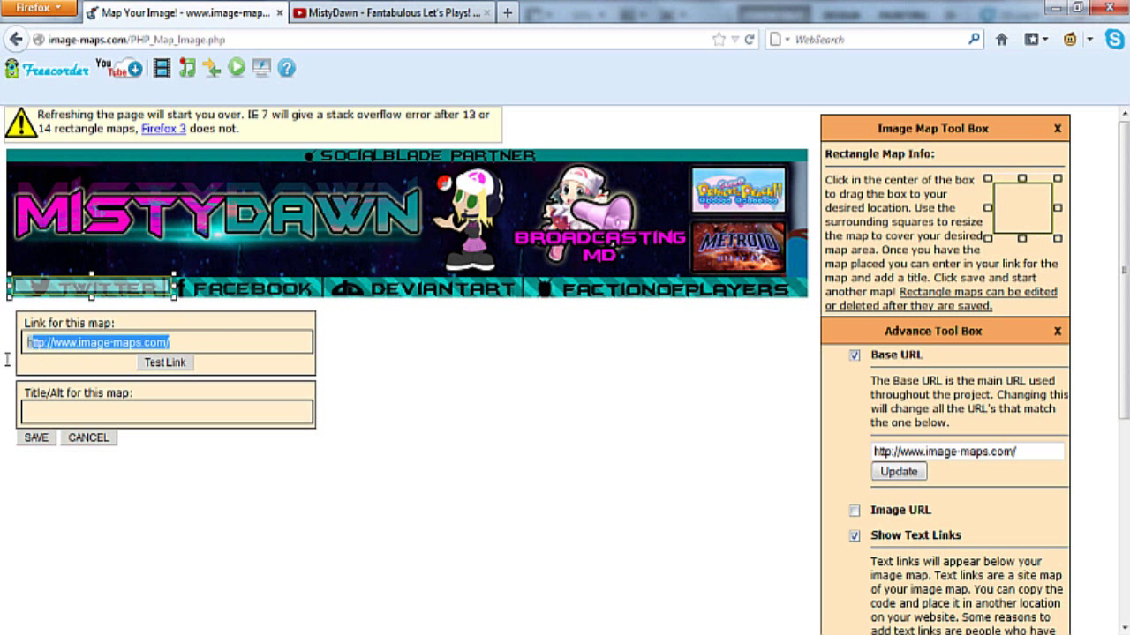
key("BackSpace")
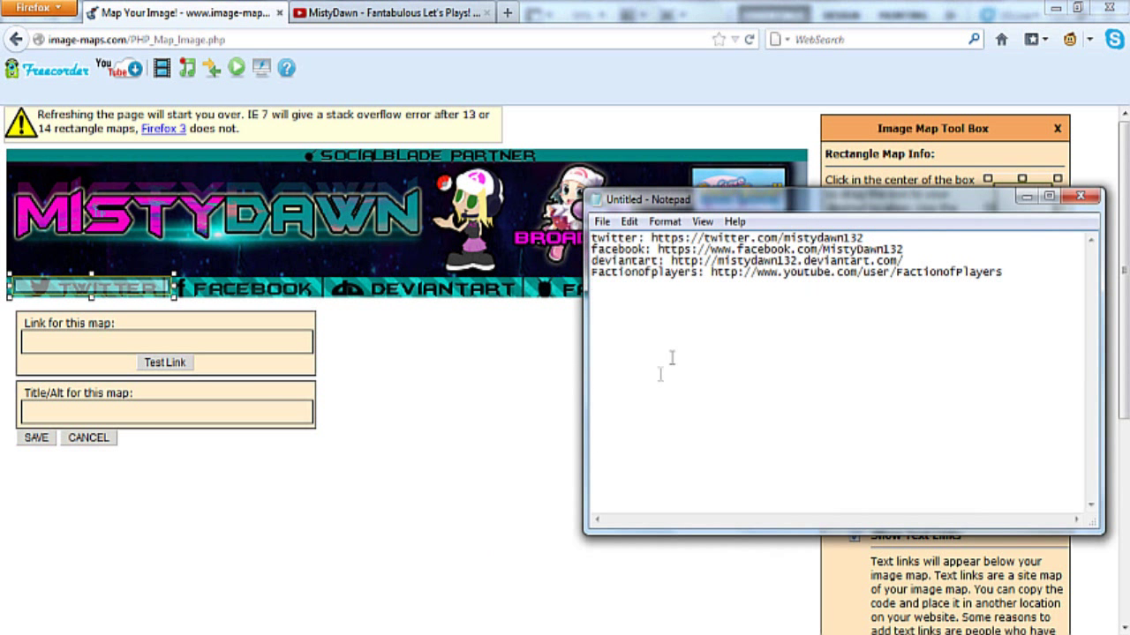
left_click_drag(865, 237, 652, 231)
right_click(653, 238)
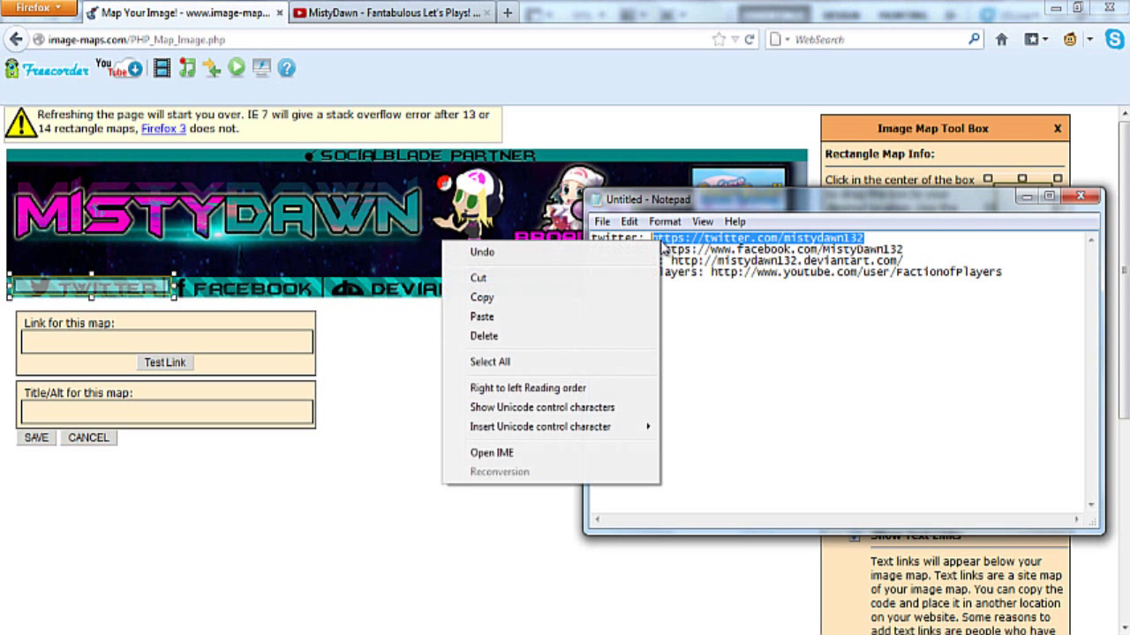
left_click(546, 298)
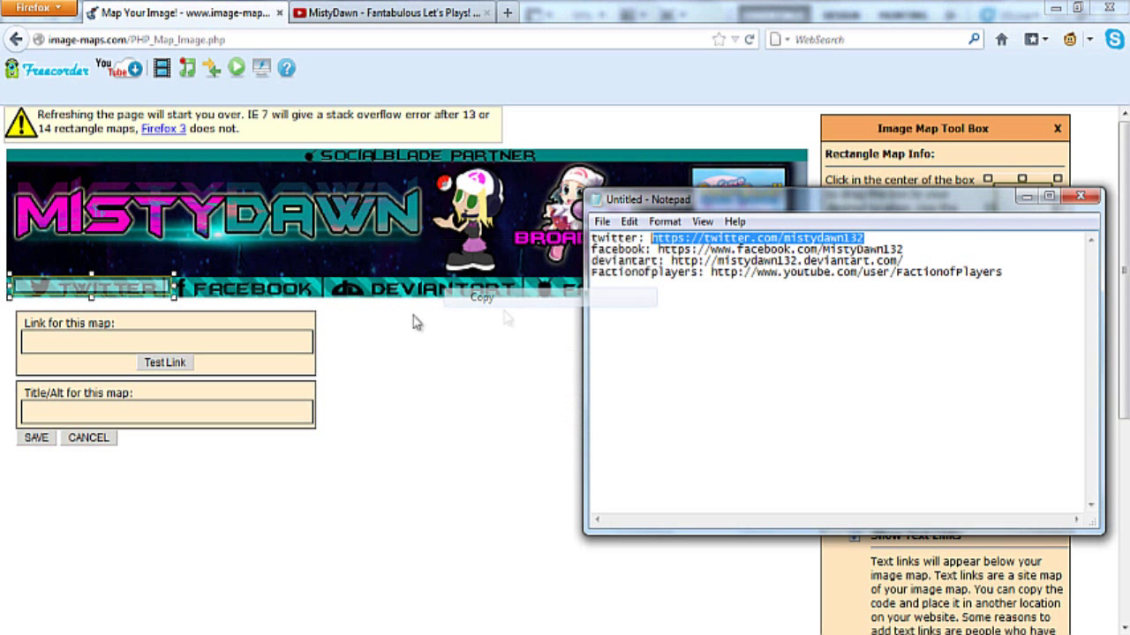
left_click(254, 339)
right_click(255, 339)
left_click(294, 414)
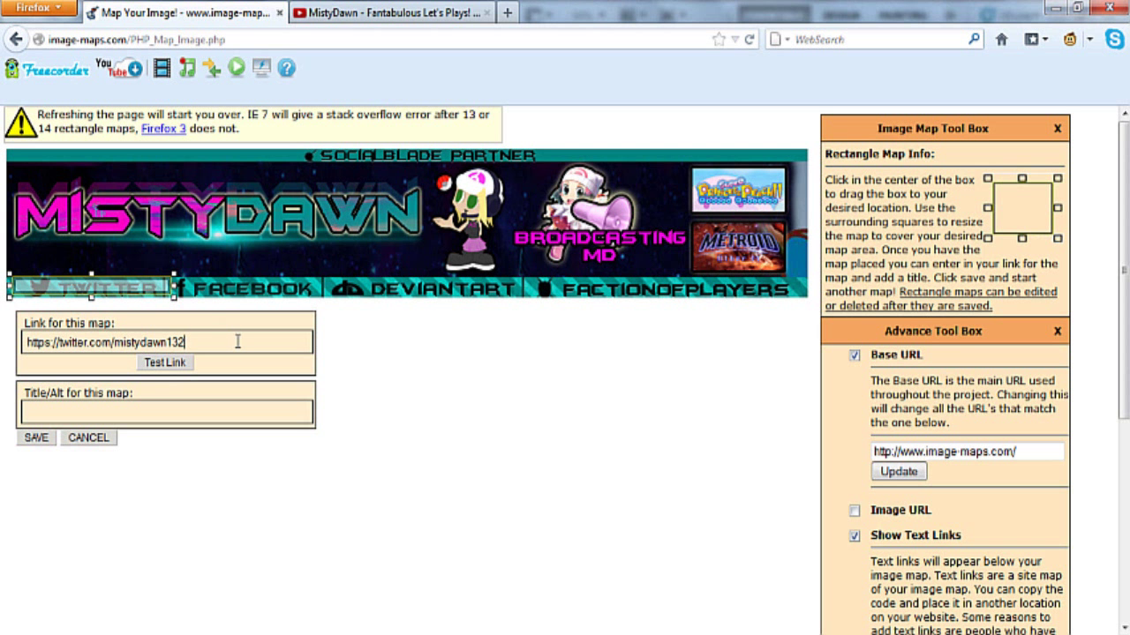
left_click(40, 439)
left_click(867, 458)
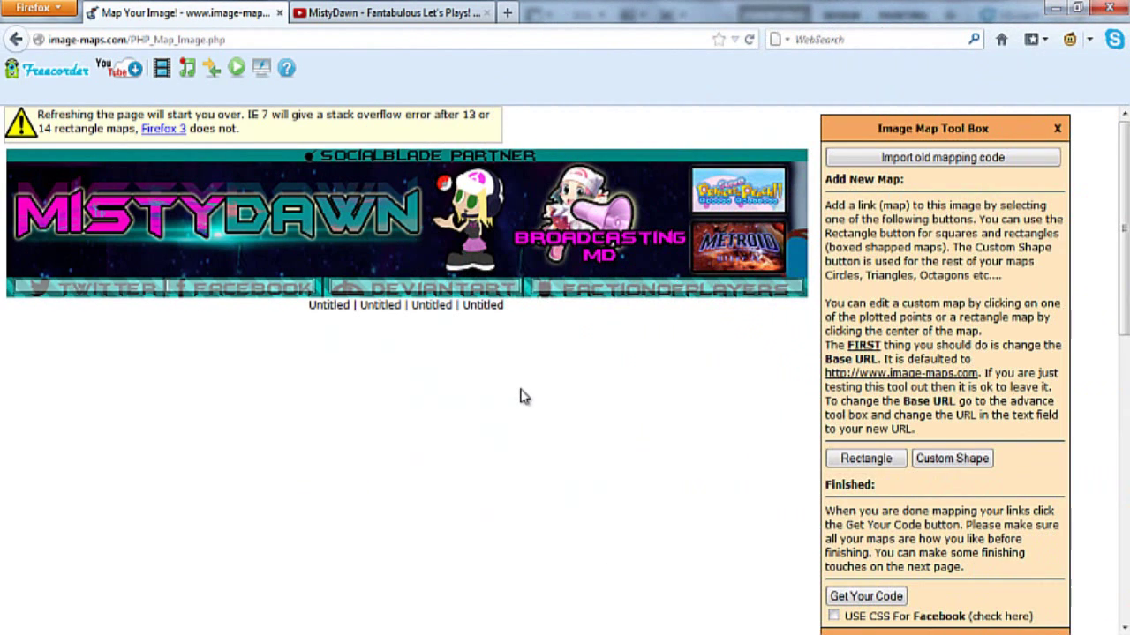
Check the link info of the Twitter, Facebook, DeviantArt and FactionofPlayers banner areas
mouse_move(642, 282)
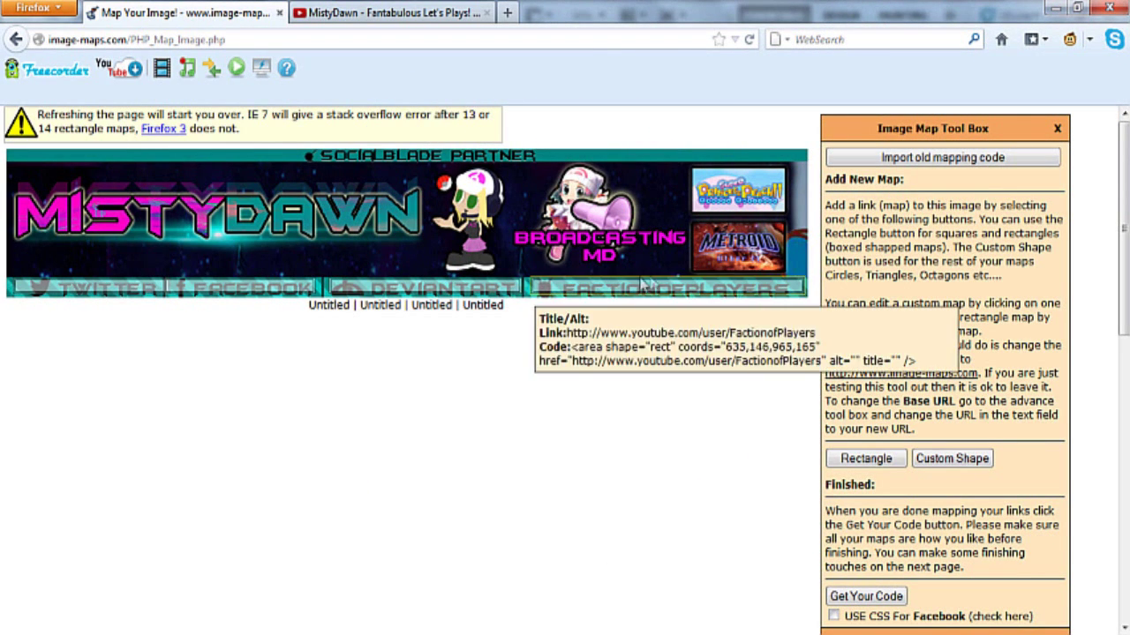
mouse_move(212, 290)
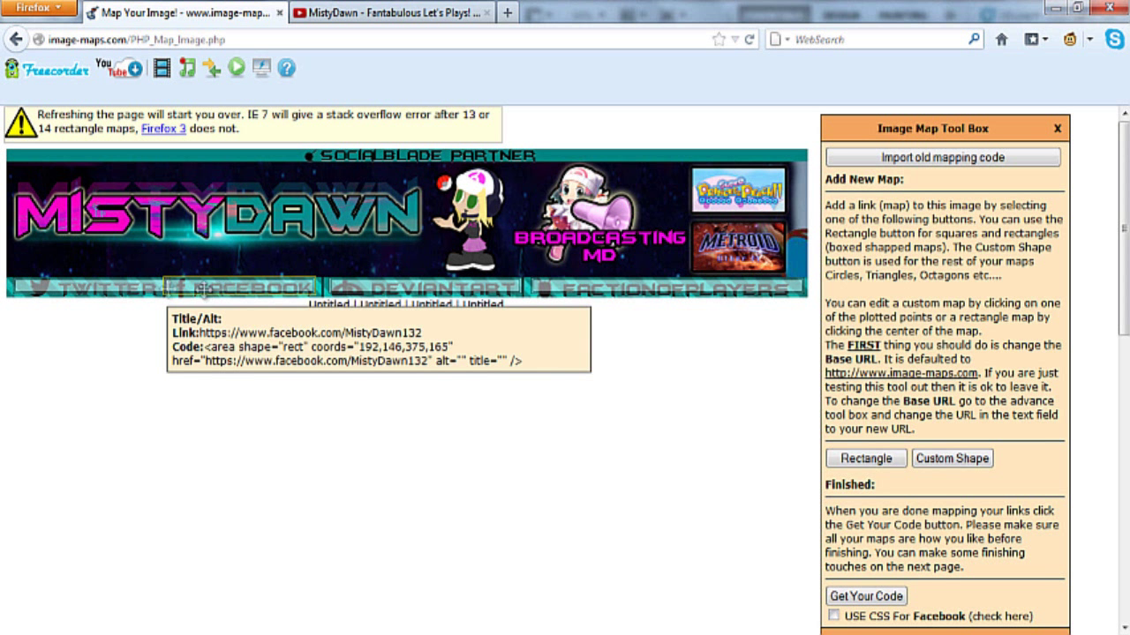
mouse_move(147, 287)
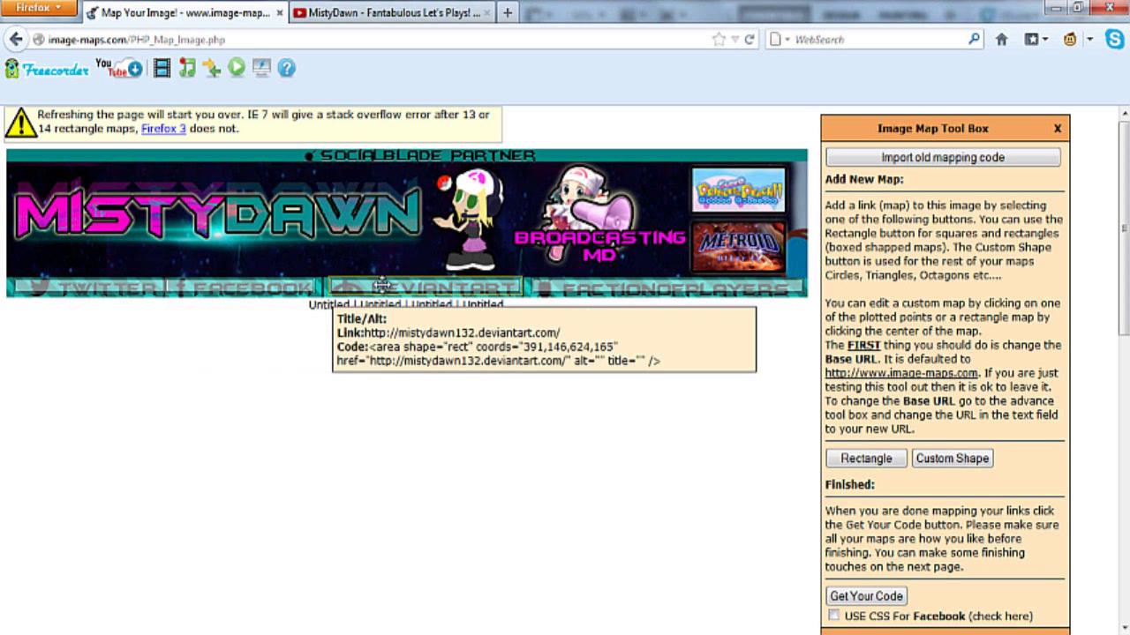
mouse_move(701, 298)
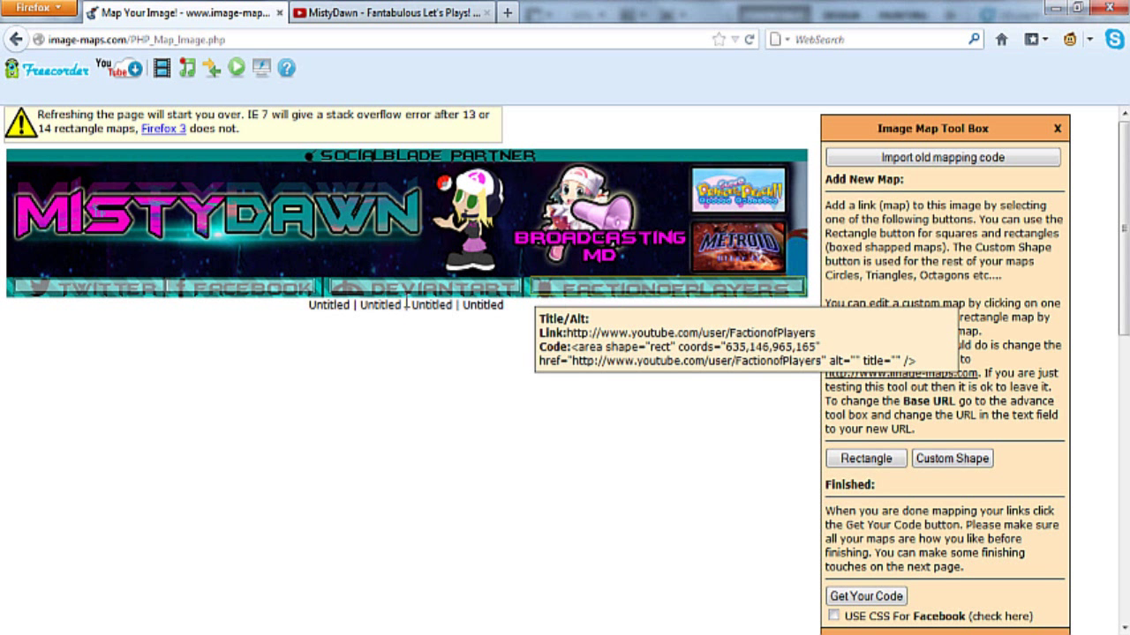
mouse_move(408, 281)
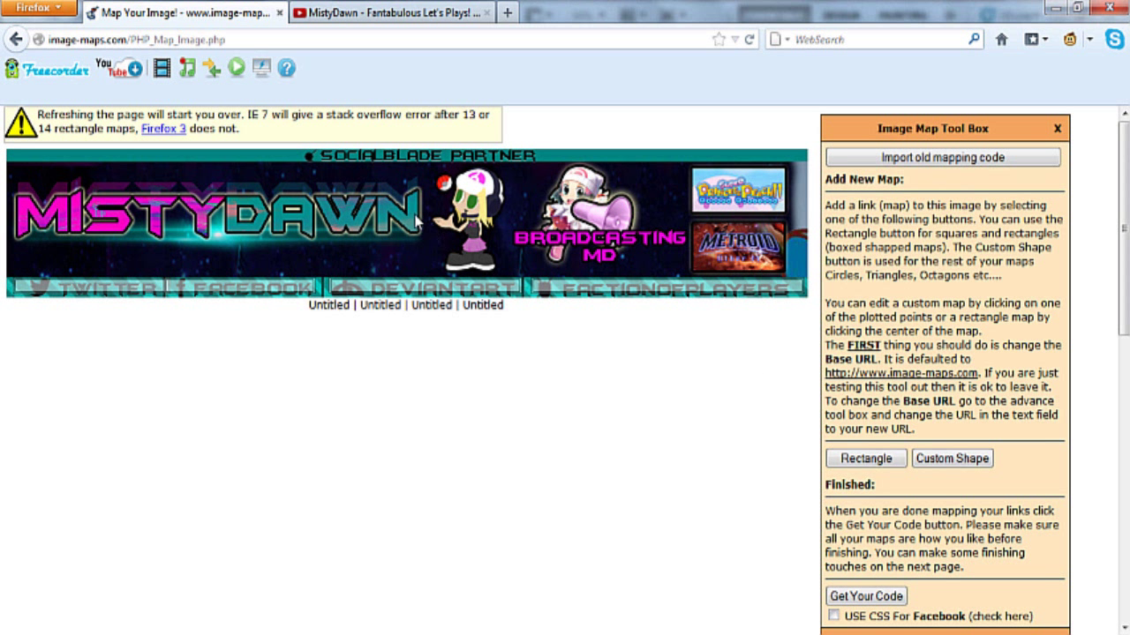
Generate the image-map code and display it on the HTML Code tab
left_click(860, 597)
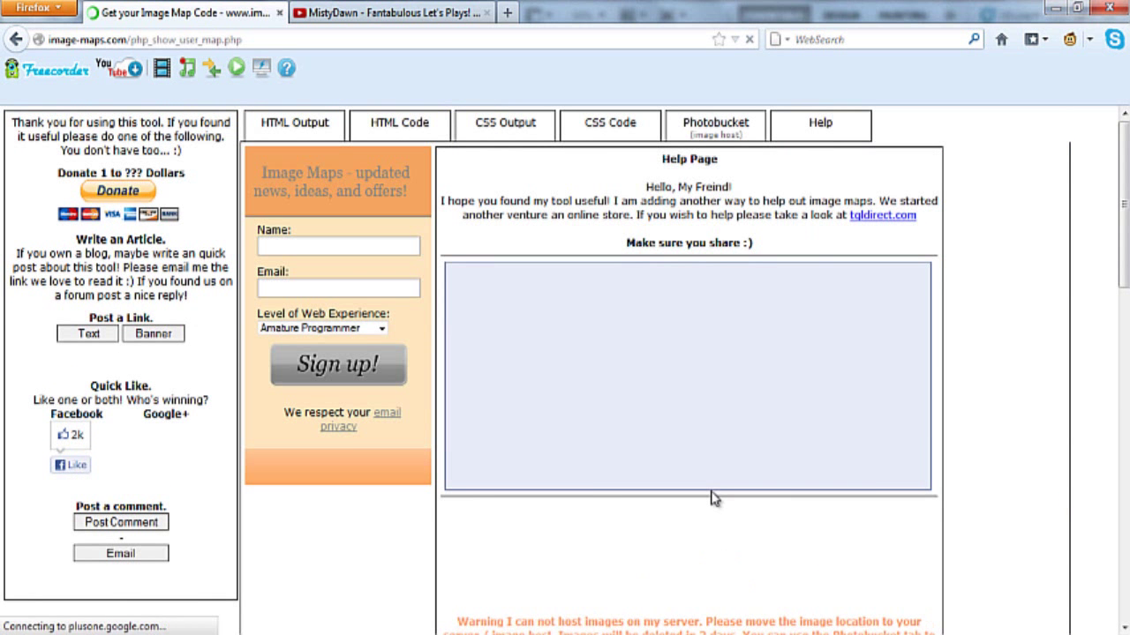
left_click(421, 126)
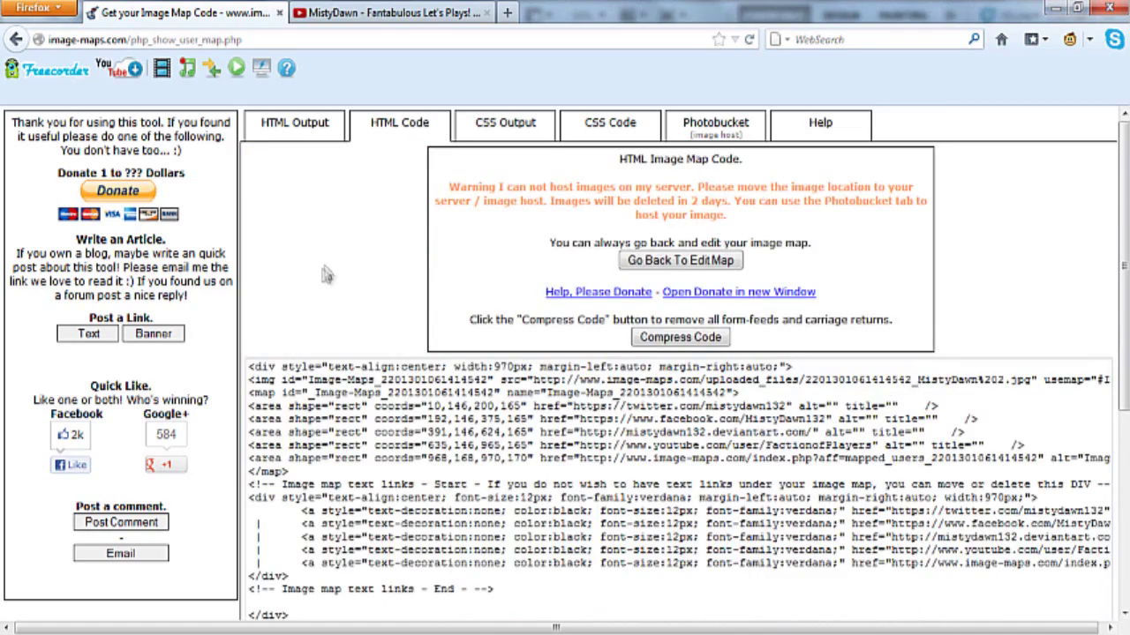
scroll(323, 270, "down", 4)
scroll(476, 273, "up", 4)
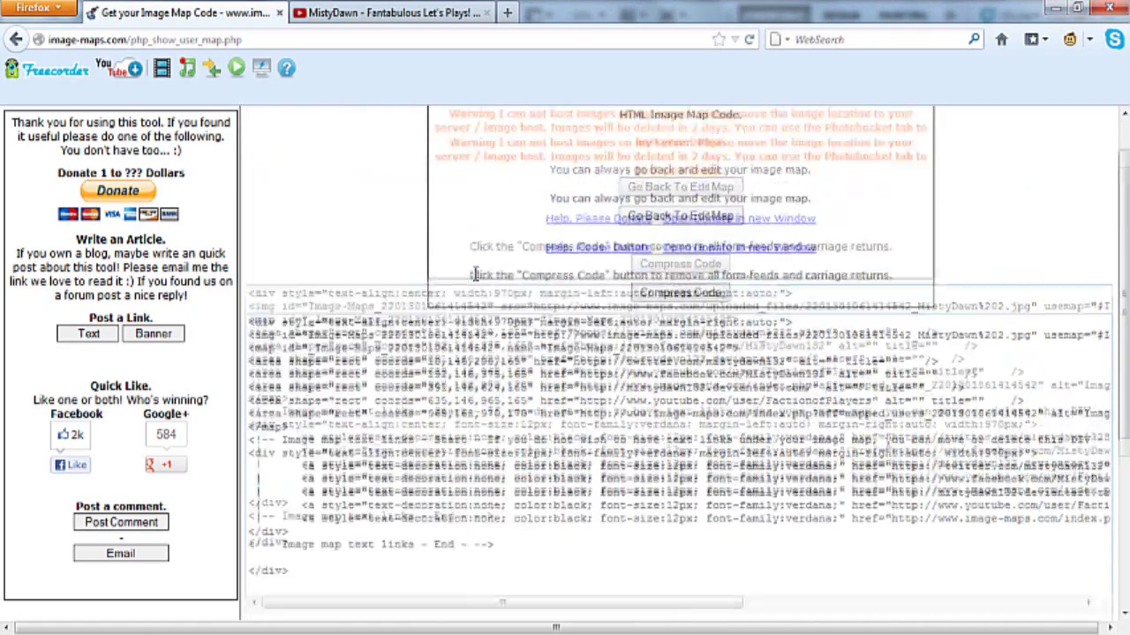
scroll(475, 273, "down", 4)
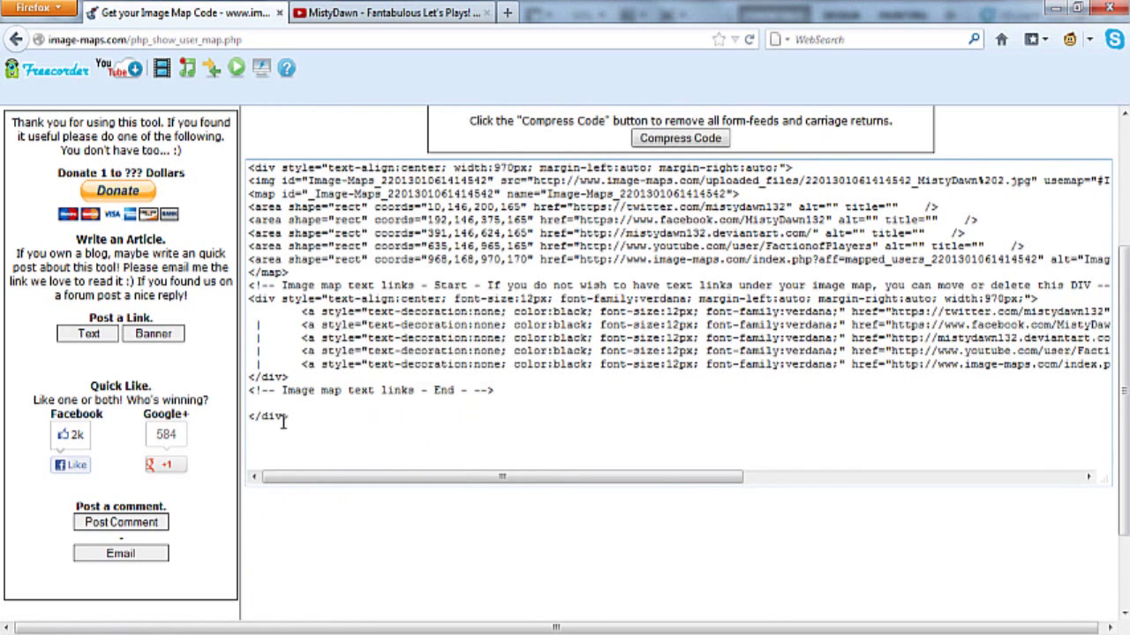
Copy all of the HTML image-map code and return to the YouTube tab
left_click_drag(292, 418, 218, 148)
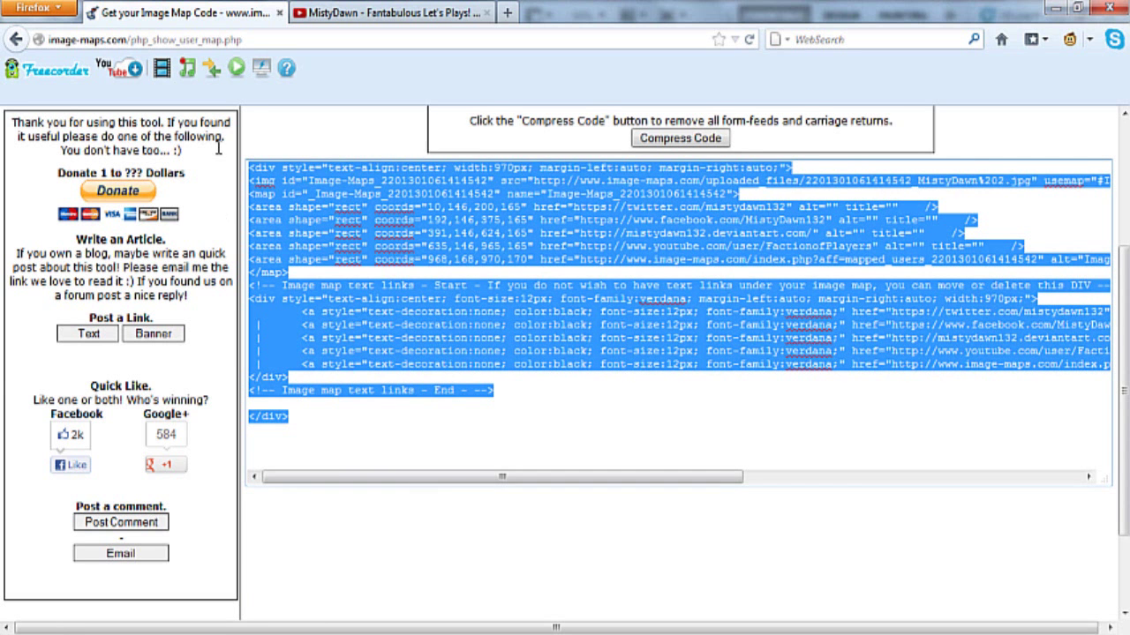
left_click_drag(496, 477, 344, 495)
right_click(387, 257)
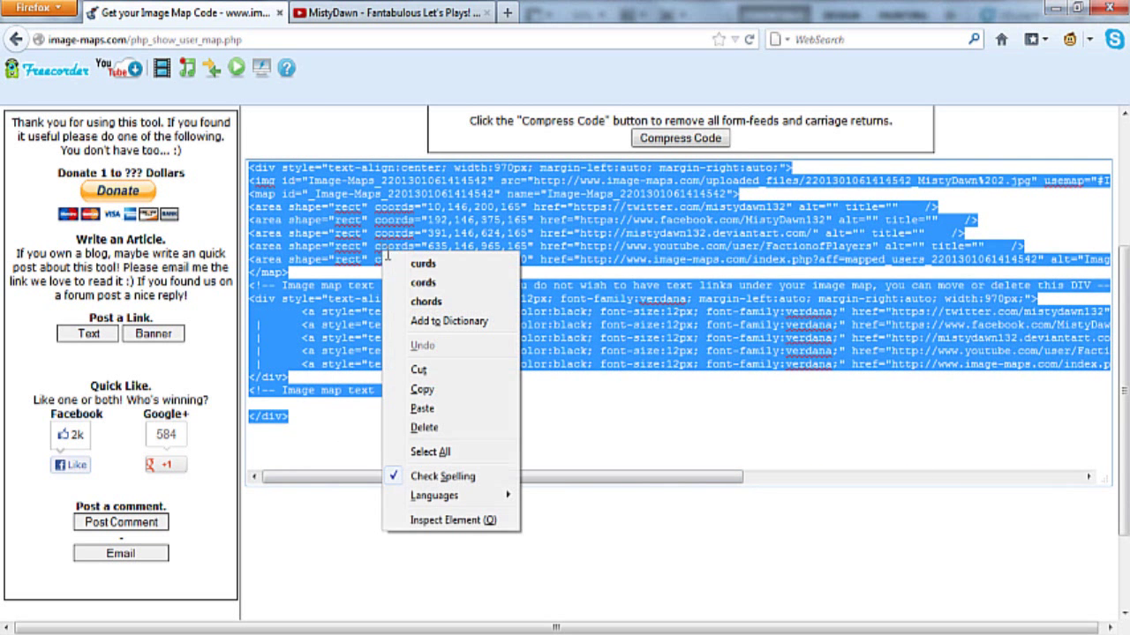
left_click(423, 389)
left_click(391, 13)
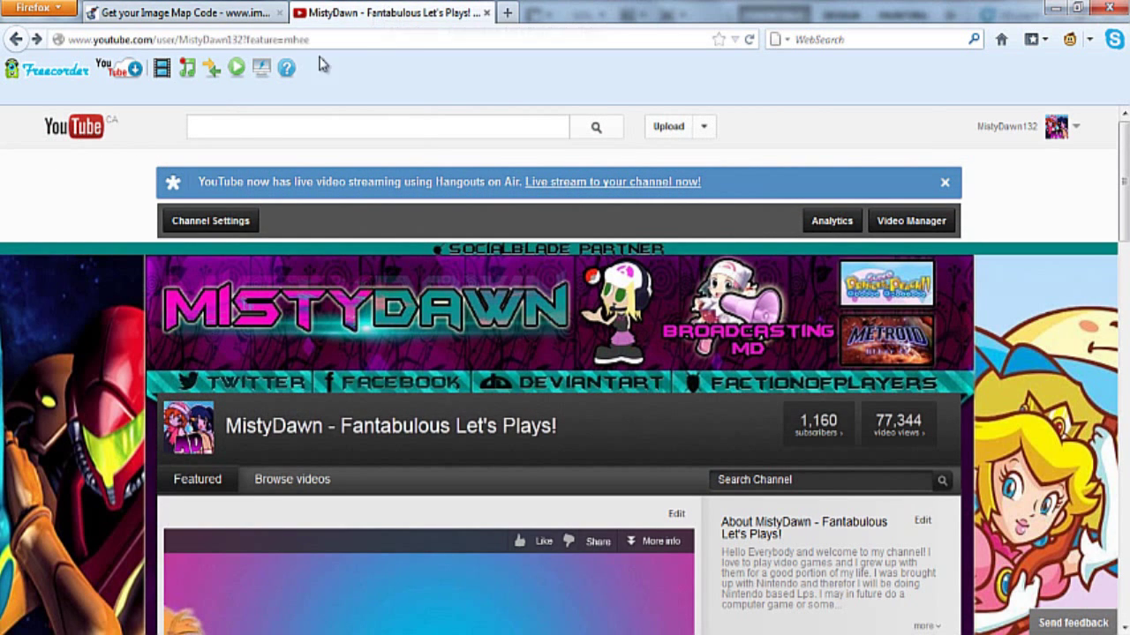
Open Channel Settings and scroll to the Channel Banner section with height 150
left_click(189, 222)
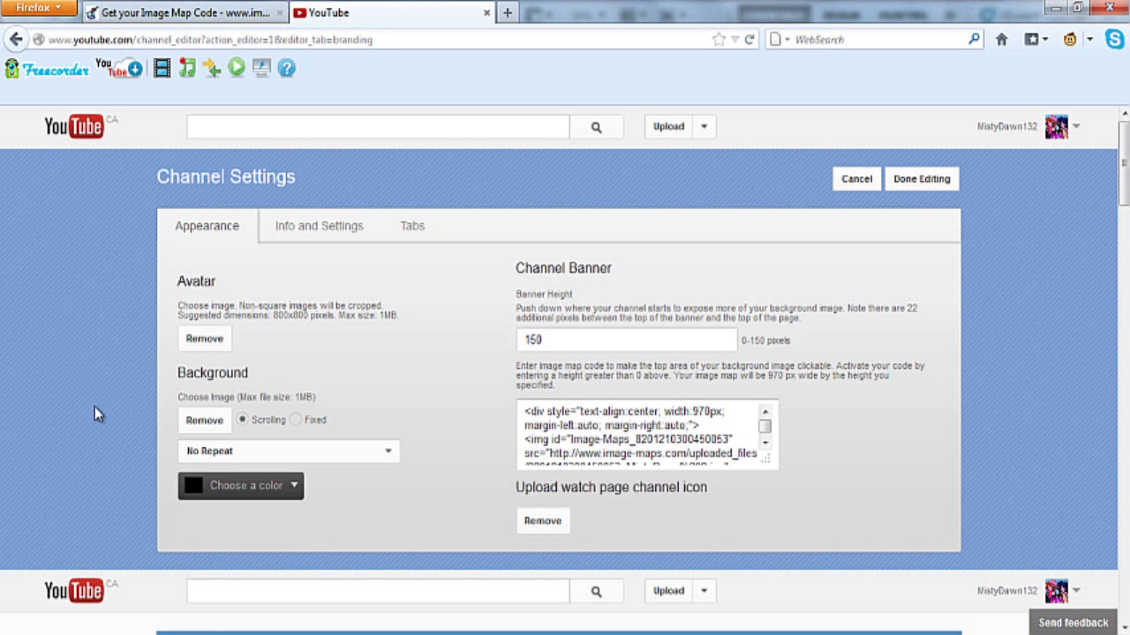
left_click_drag(1123, 190, 1125, 165)
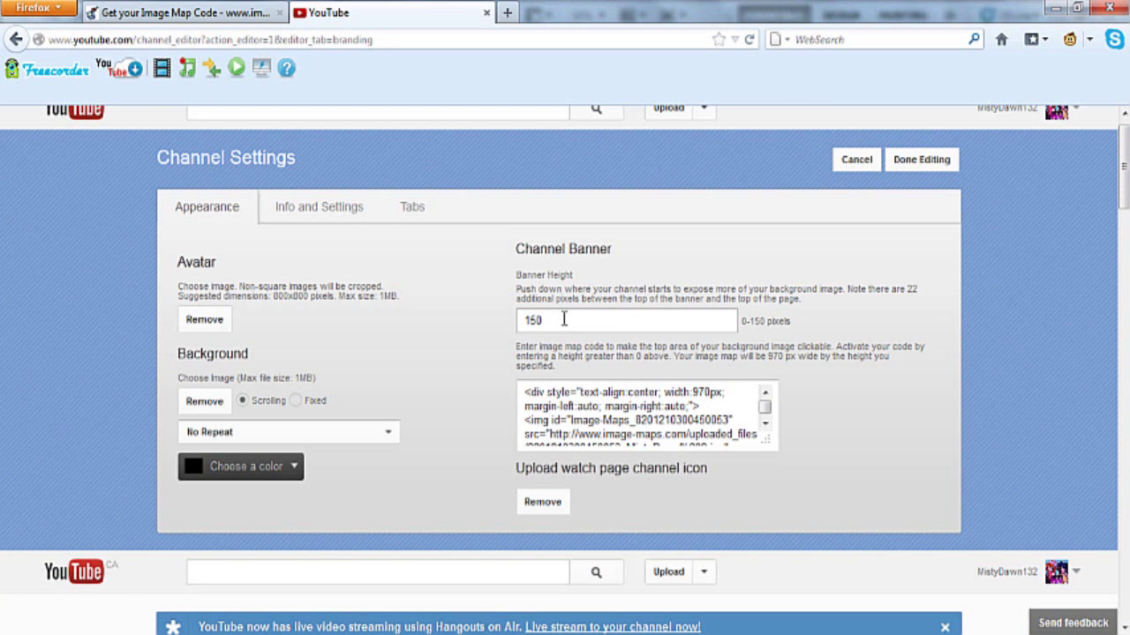
scroll(555, 353, "down", 7)
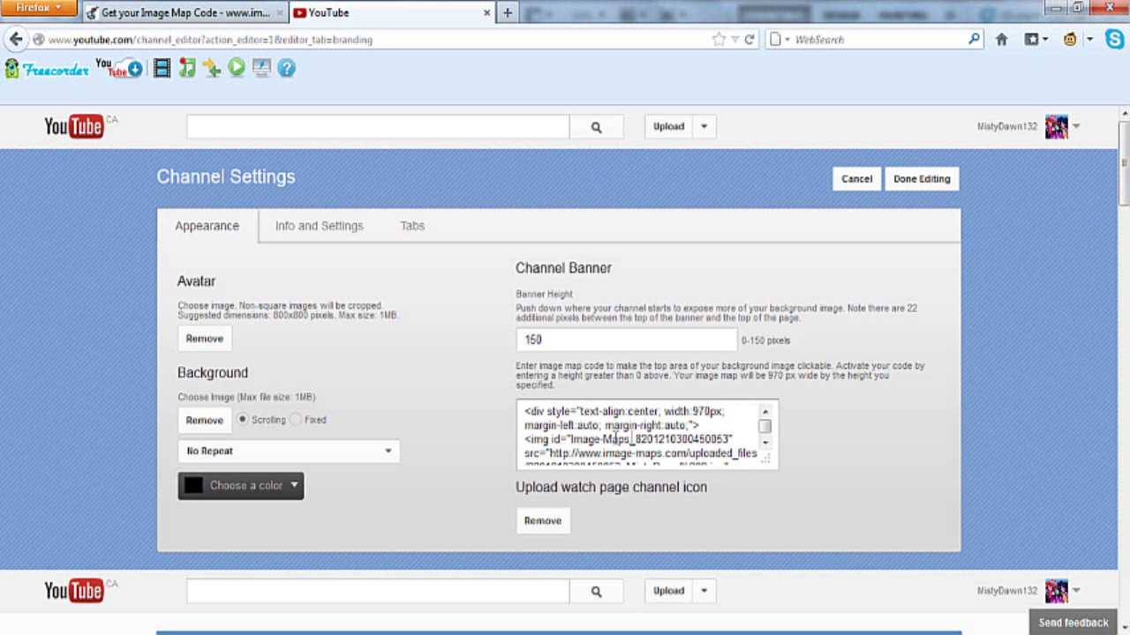
Scroll through the existing banner image-map code in the channel settings textarea
left_click(765, 432)
scroll(766, 433, "down", 3)
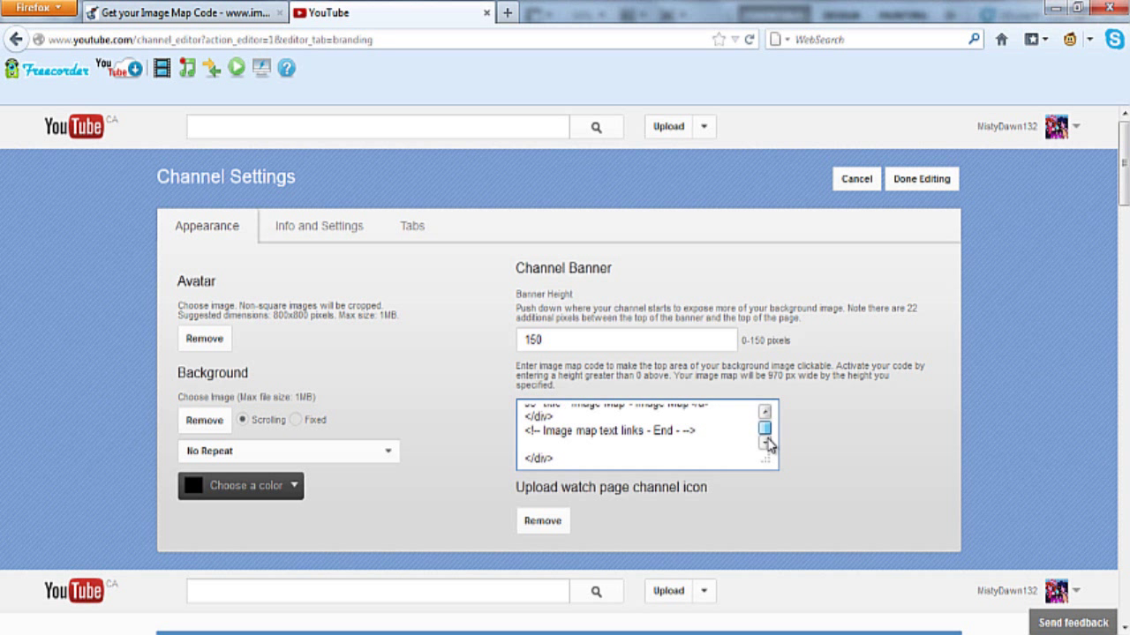
scroll(765, 432, "up", 3)
scroll(765, 432, "down", 3)
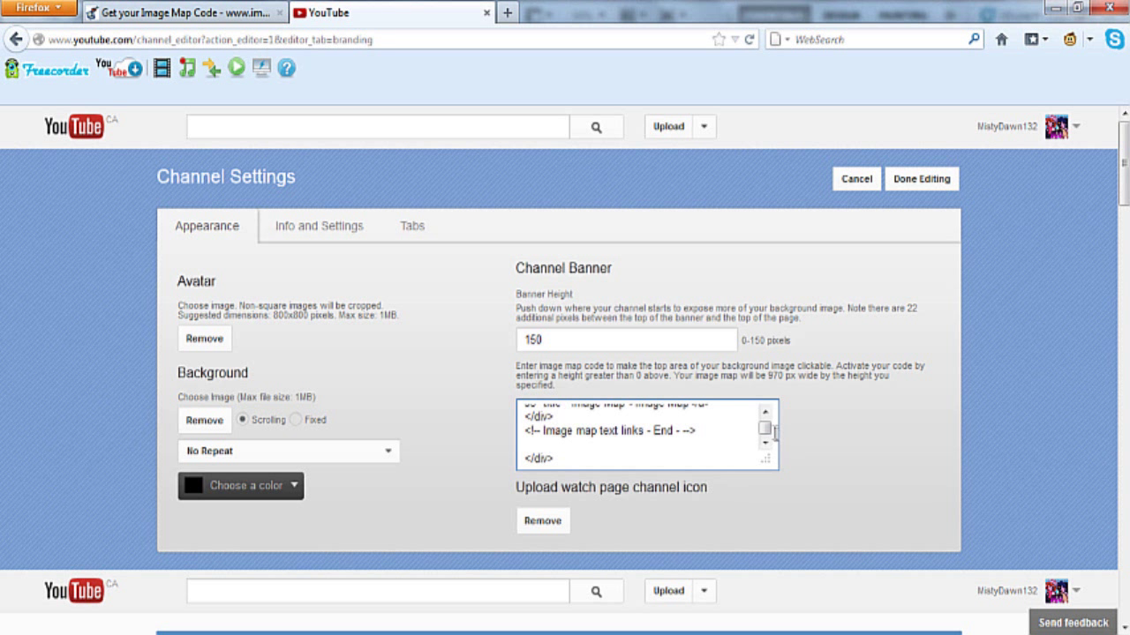
scroll(766, 431, "up", 3)
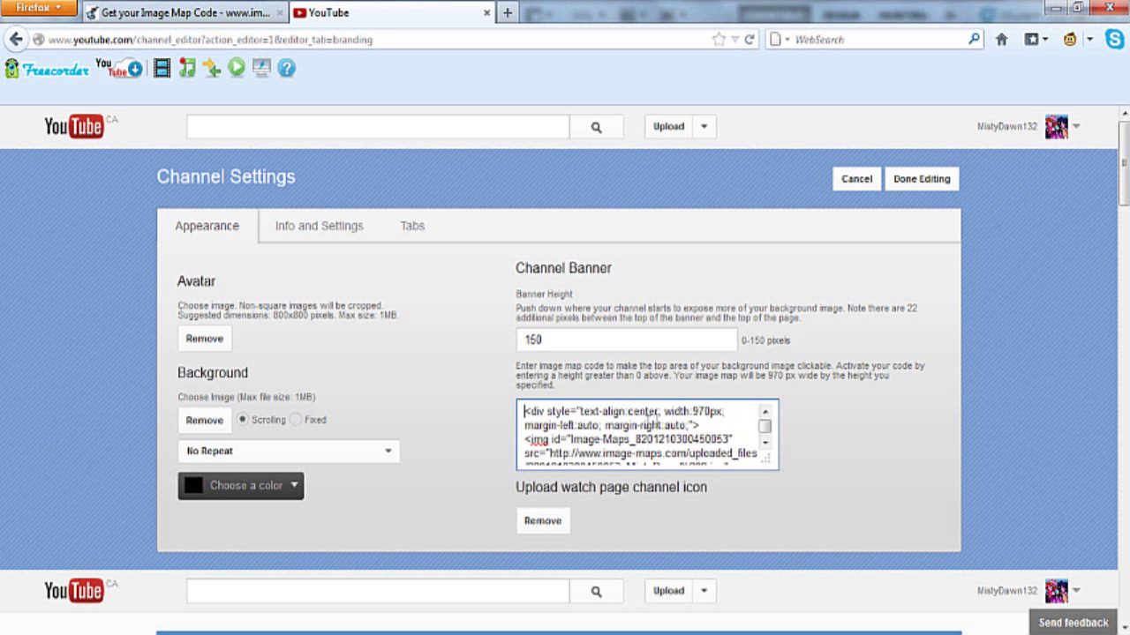
Dismiss the code's edit menu unchanged and cancel out of Channel Settings without saving
right_click(740, 416)
left_click(921, 397)
left_click(856, 181)
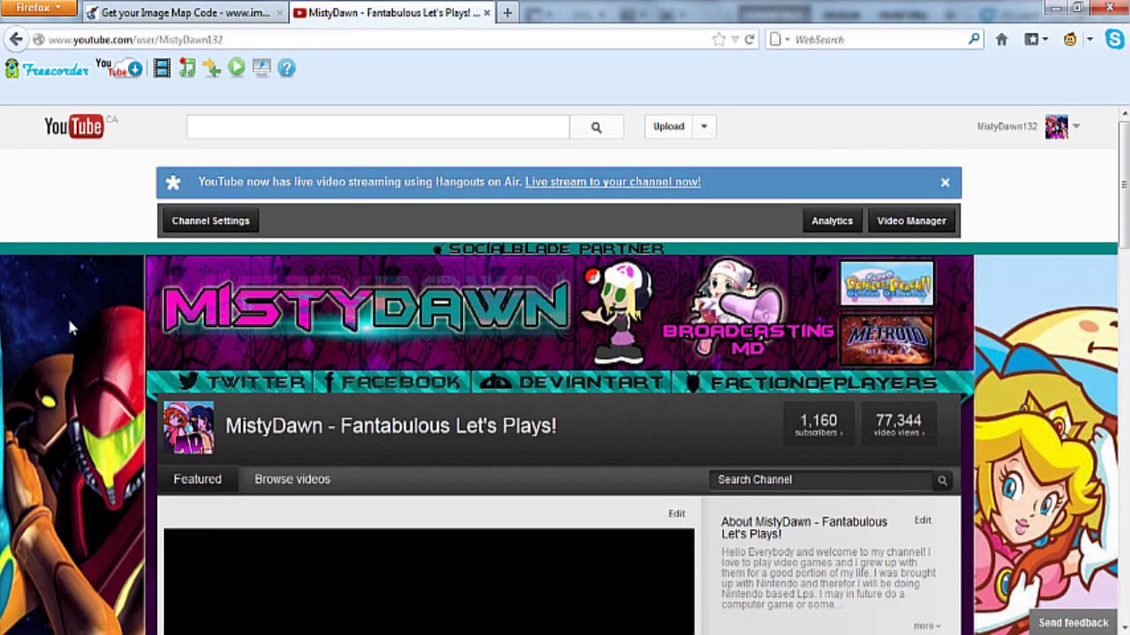
scroll(67, 316, "down", 3)
scroll(76, 422, "up", 3)
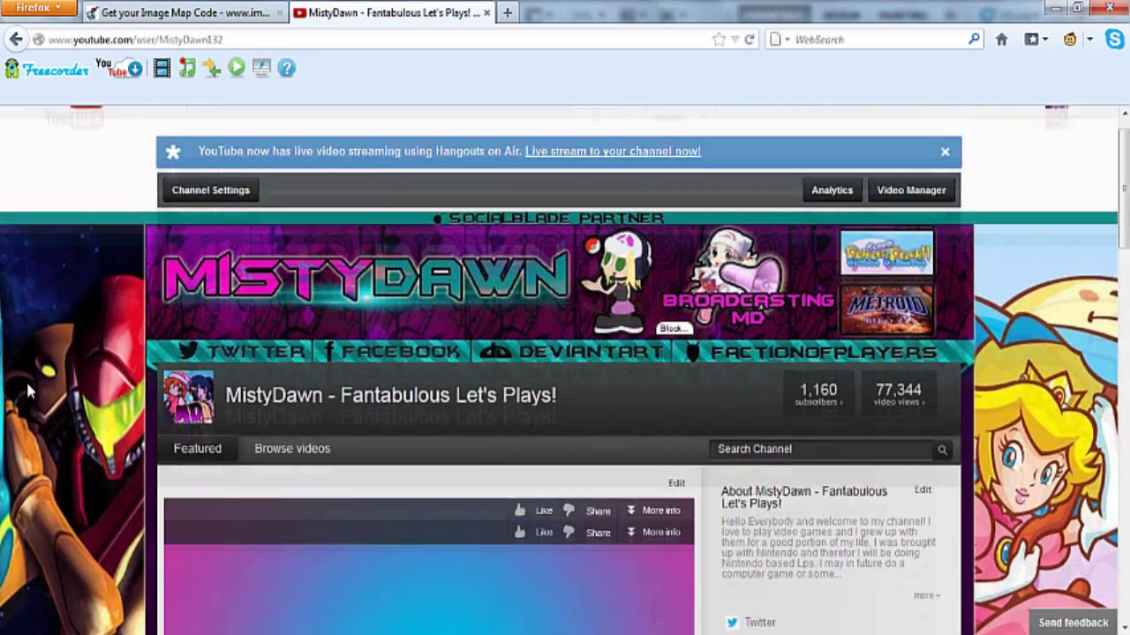